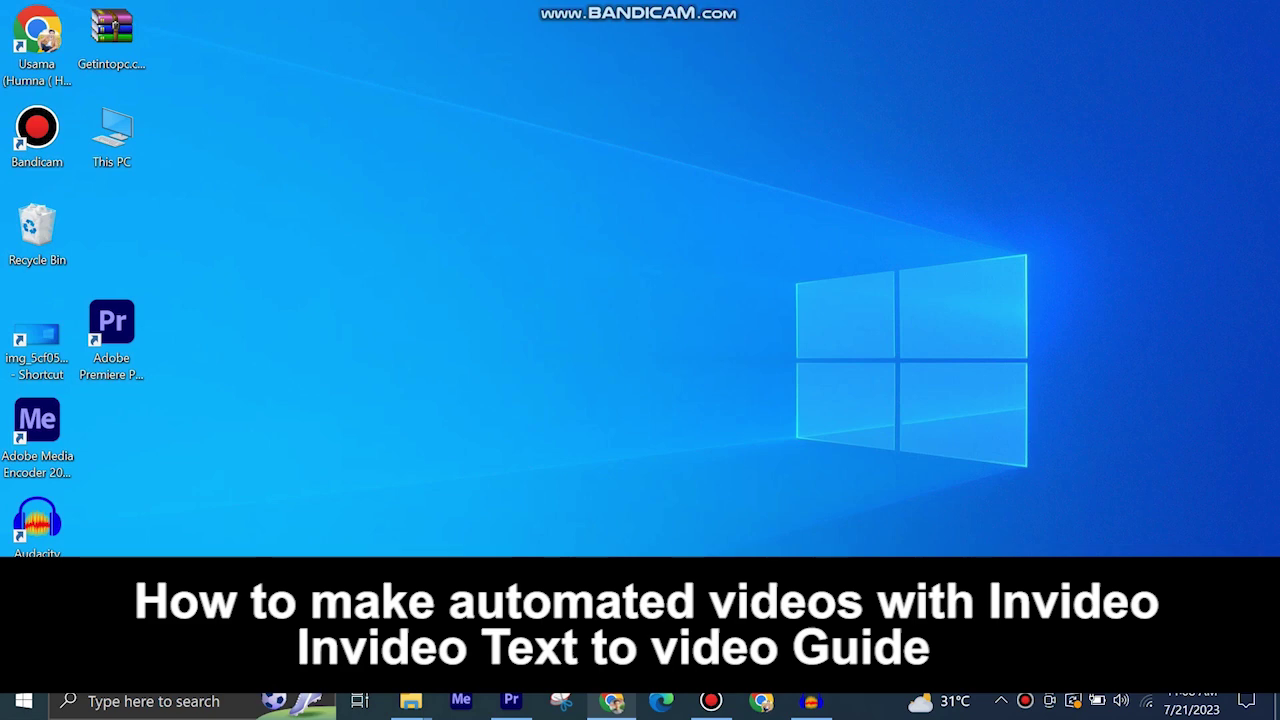
Search Google for "in video" and open the InVideo website from the results
left_click(516, 446)
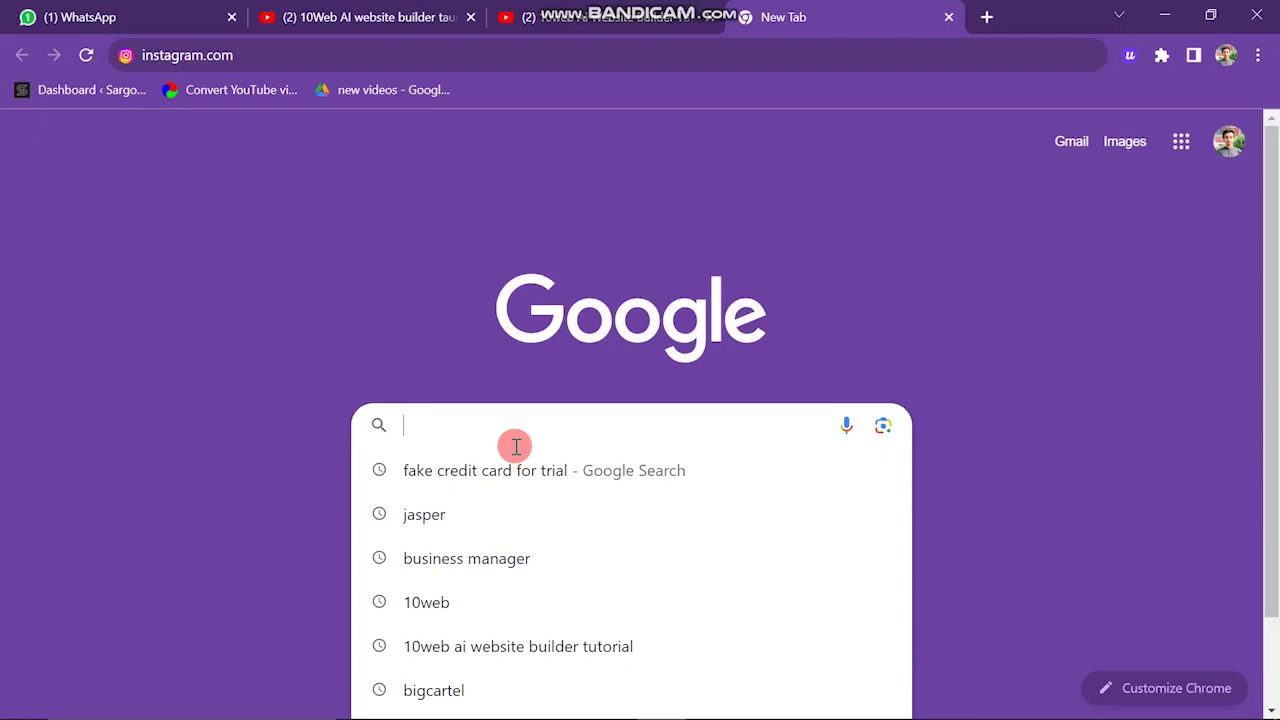
type("in vide")
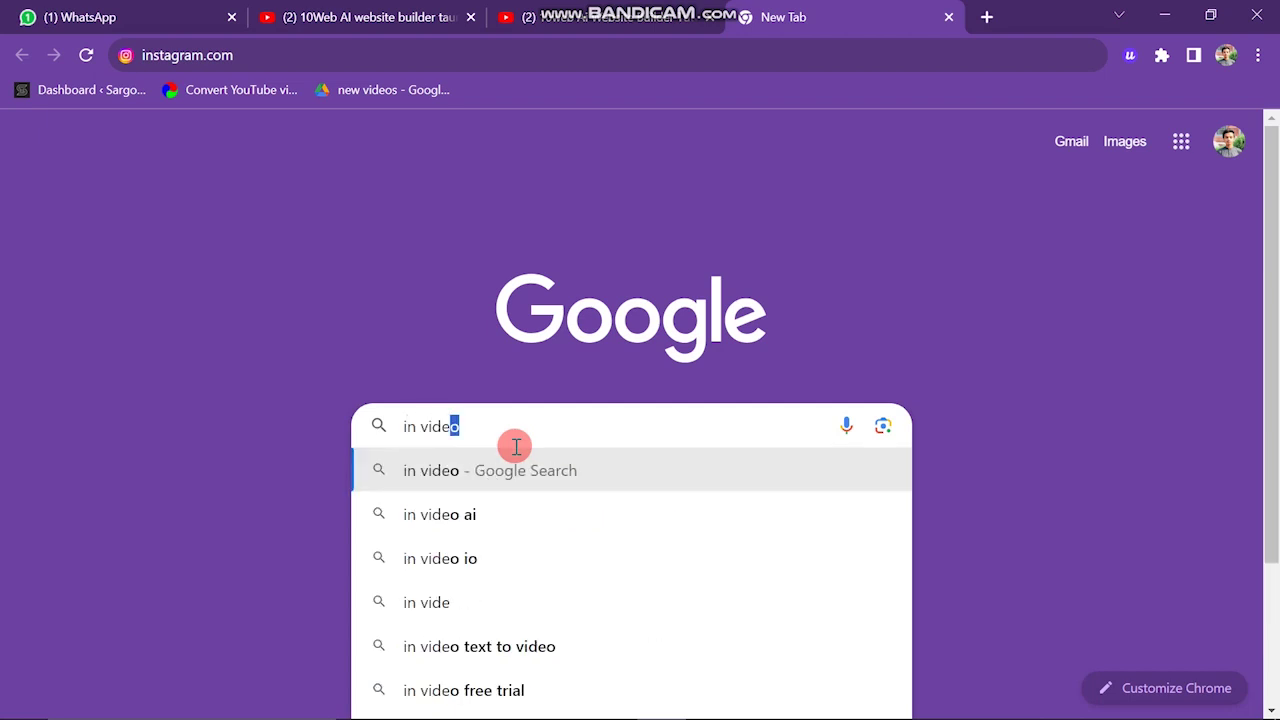
key("Return")
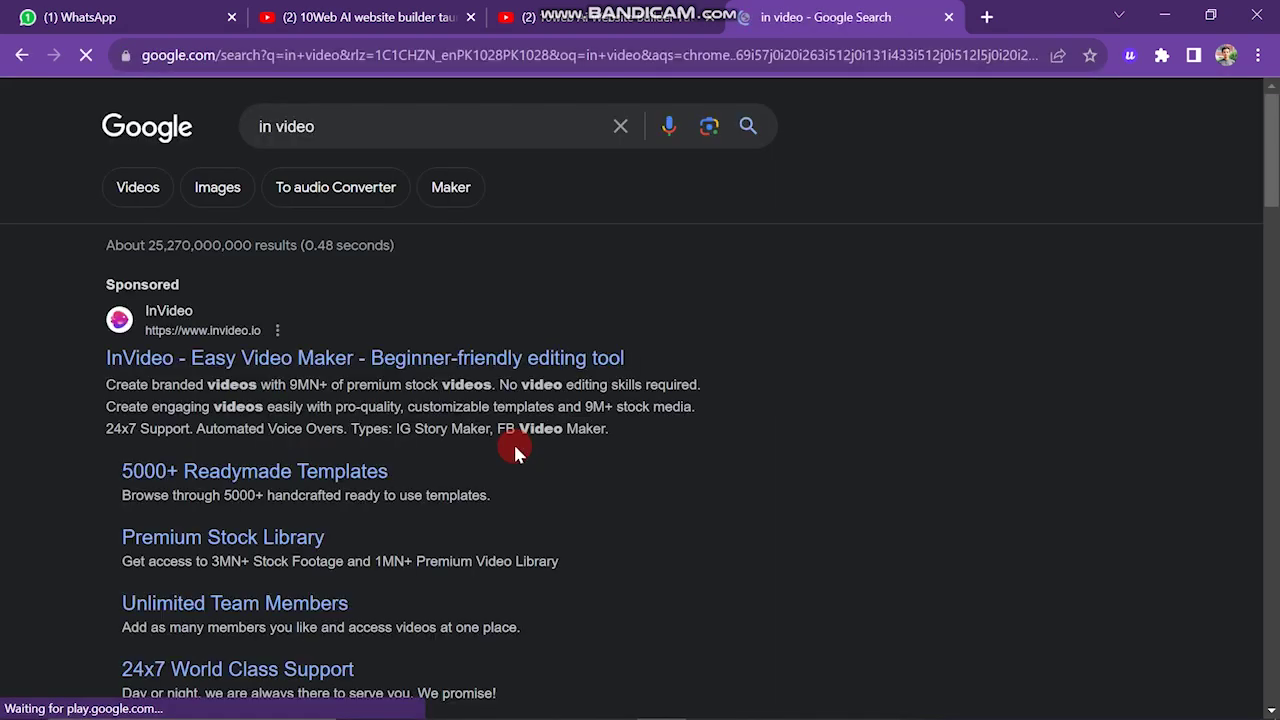
left_click(163, 312)
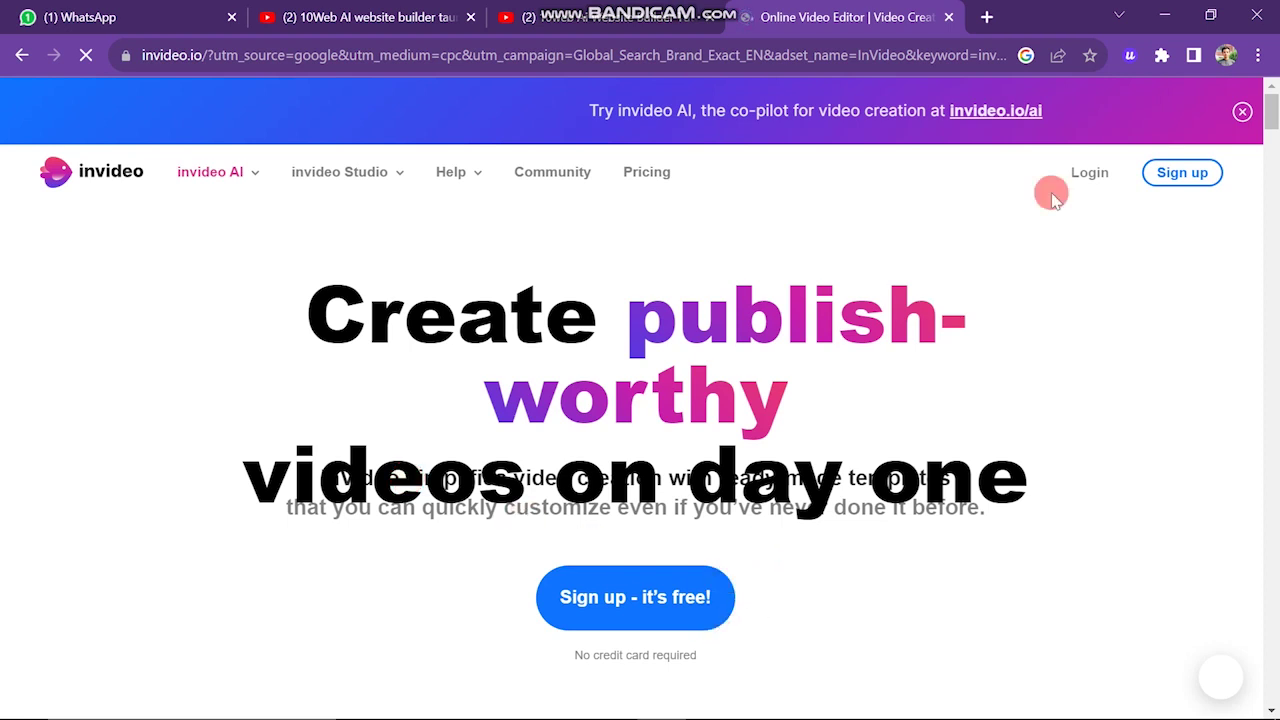
Look over the InVideo home page and its invideo AI, invideo Studio, Help and Pricing entries
scroll(898, 437, "down", 5)
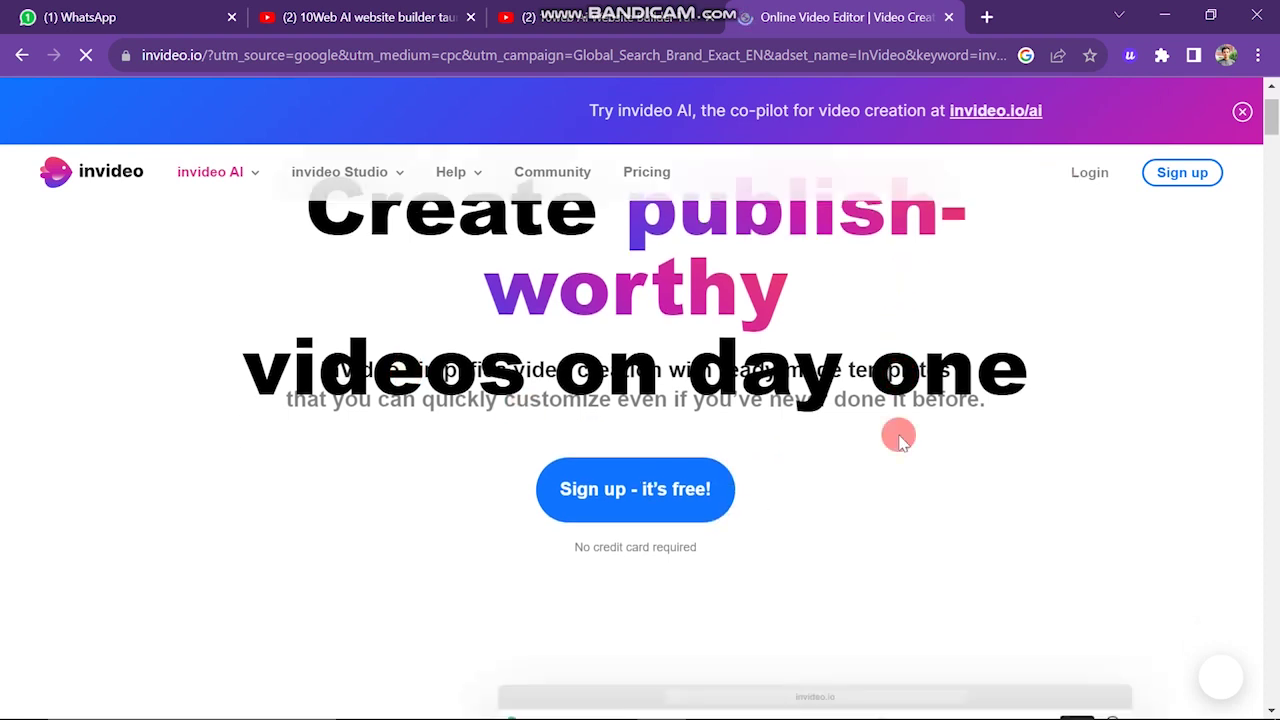
scroll(898, 437, "down", 5)
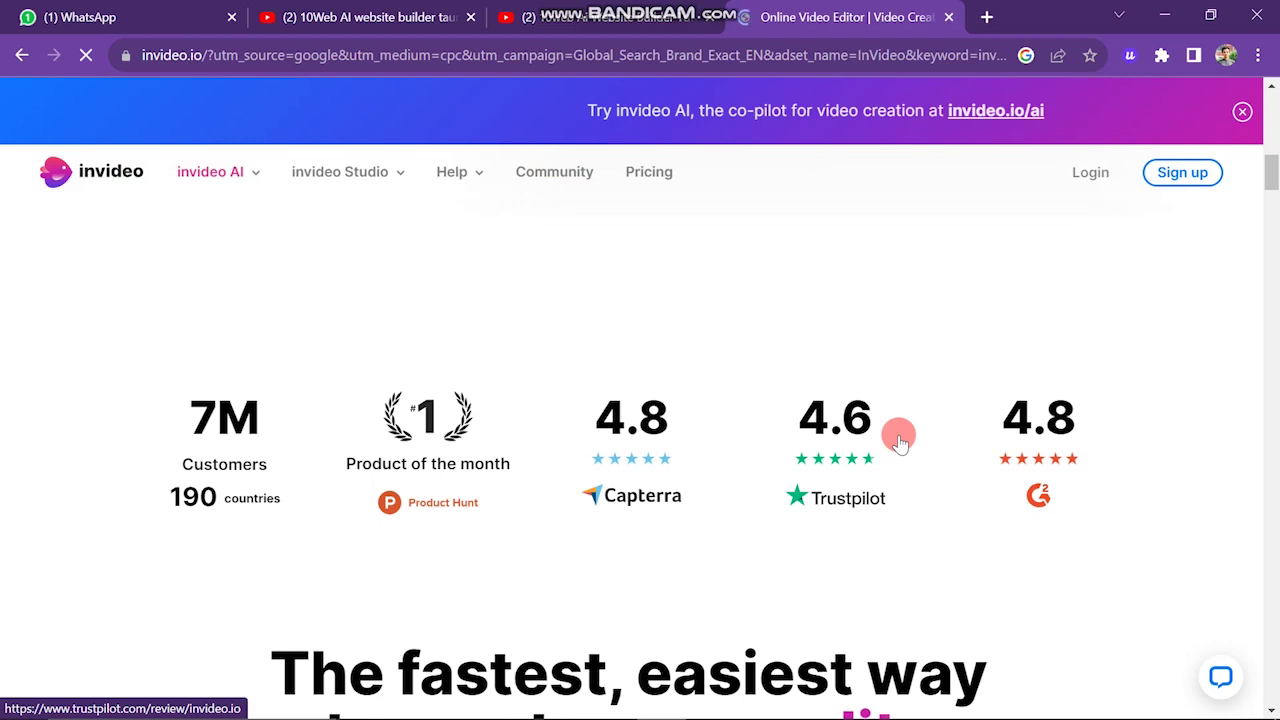
scroll(898, 437, "down", 5)
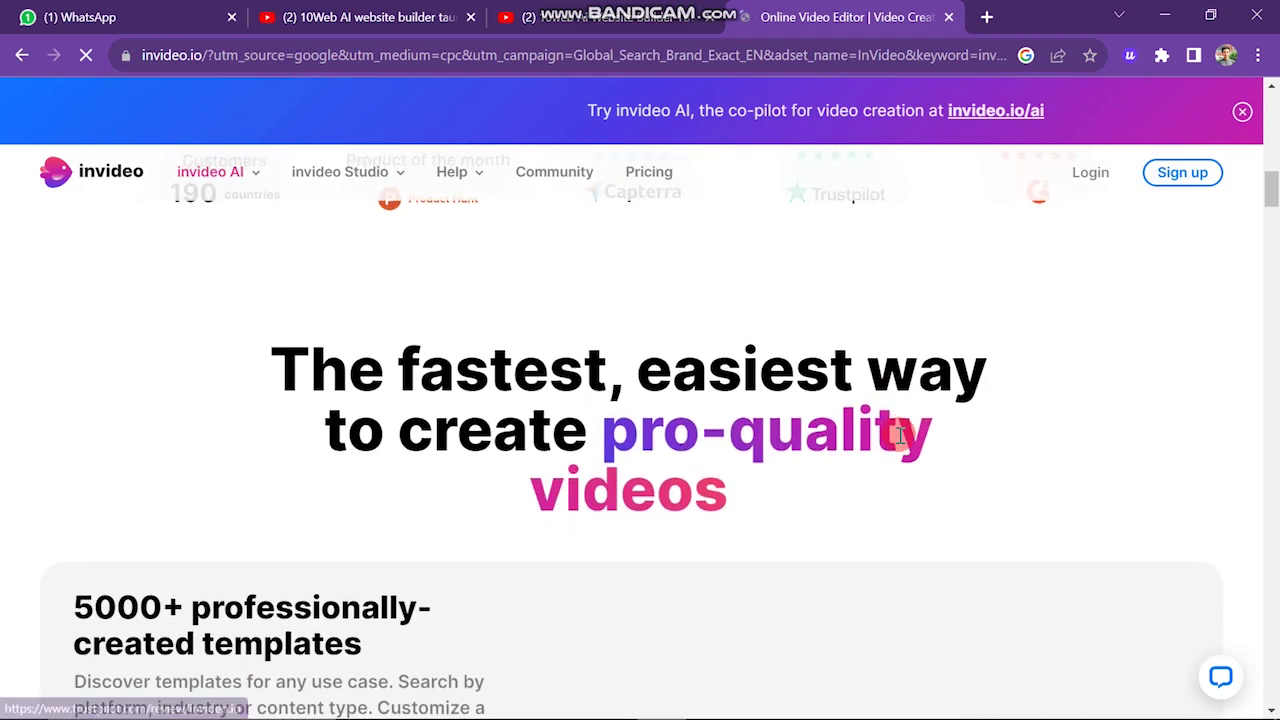
scroll(898, 437, "up", 5)
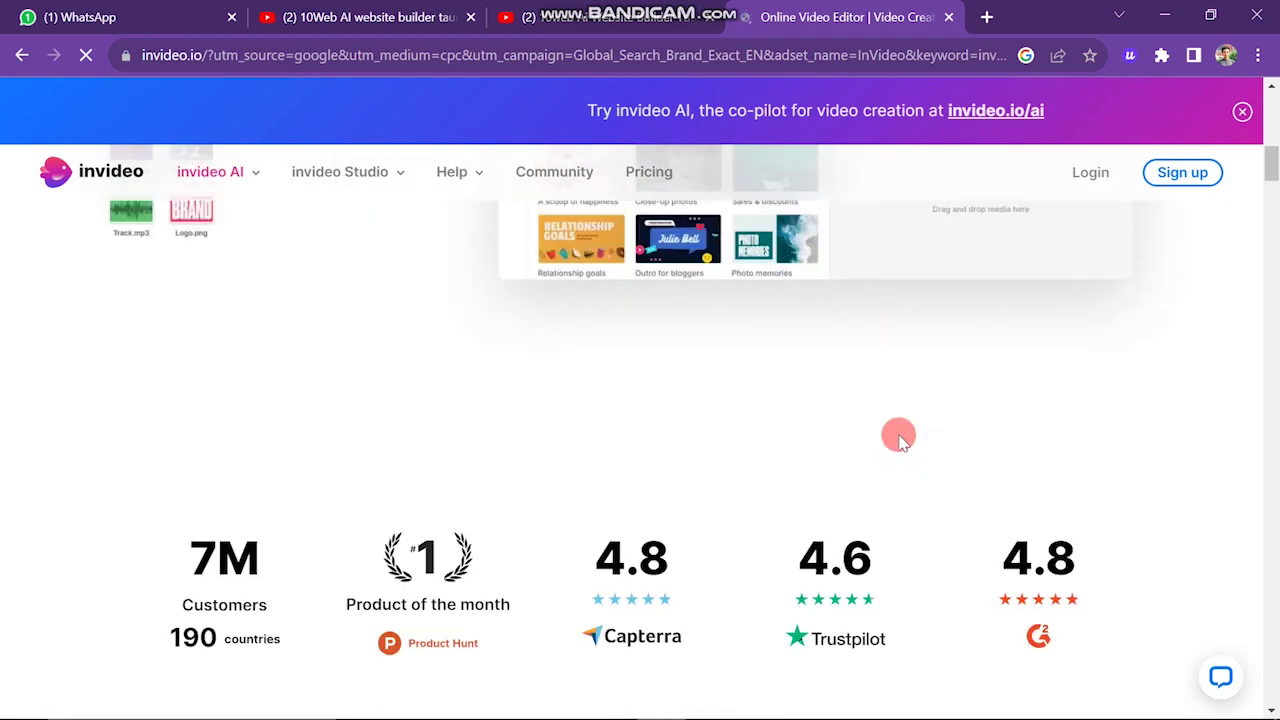
scroll(898, 437, "up", 3)
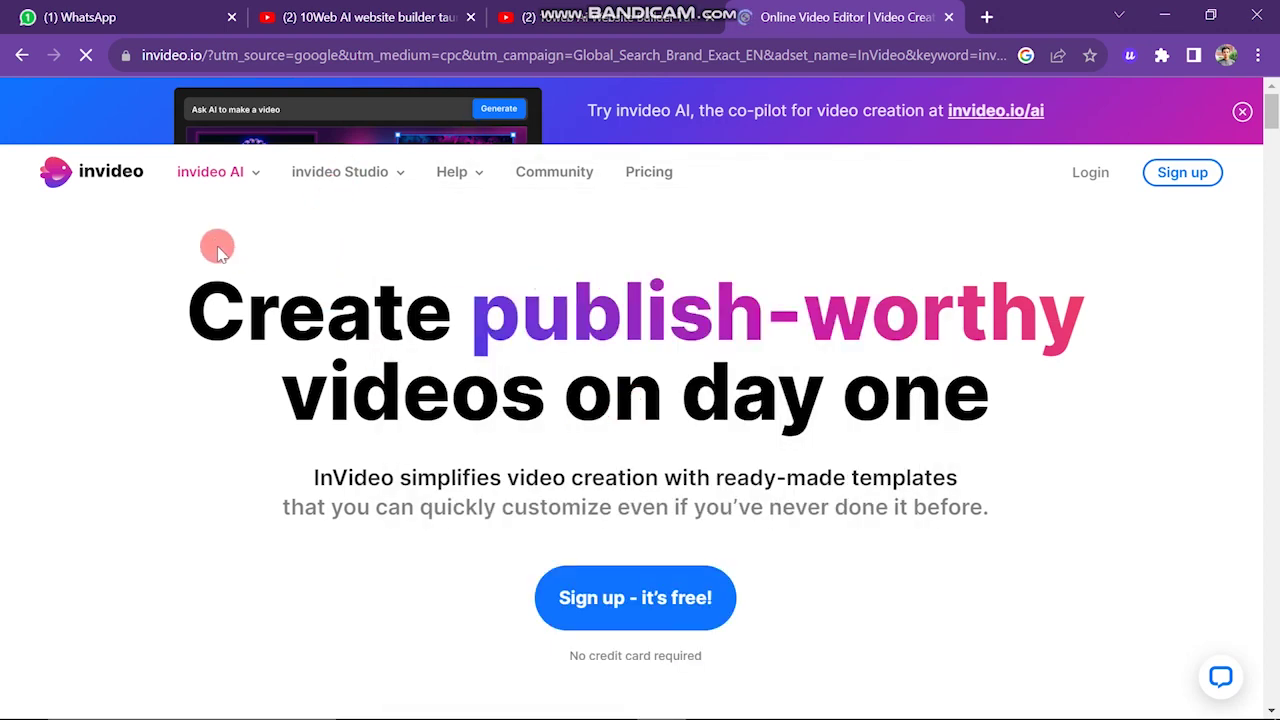
mouse_move(252, 178)
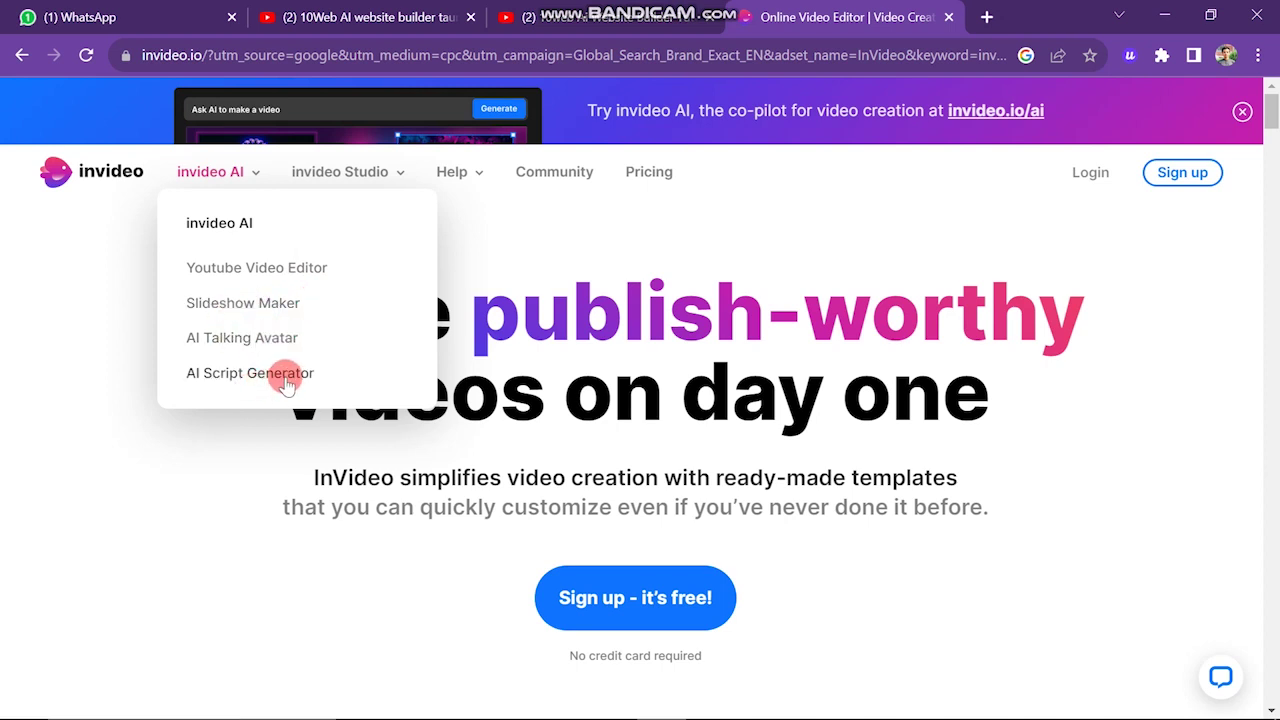
mouse_move(397, 177)
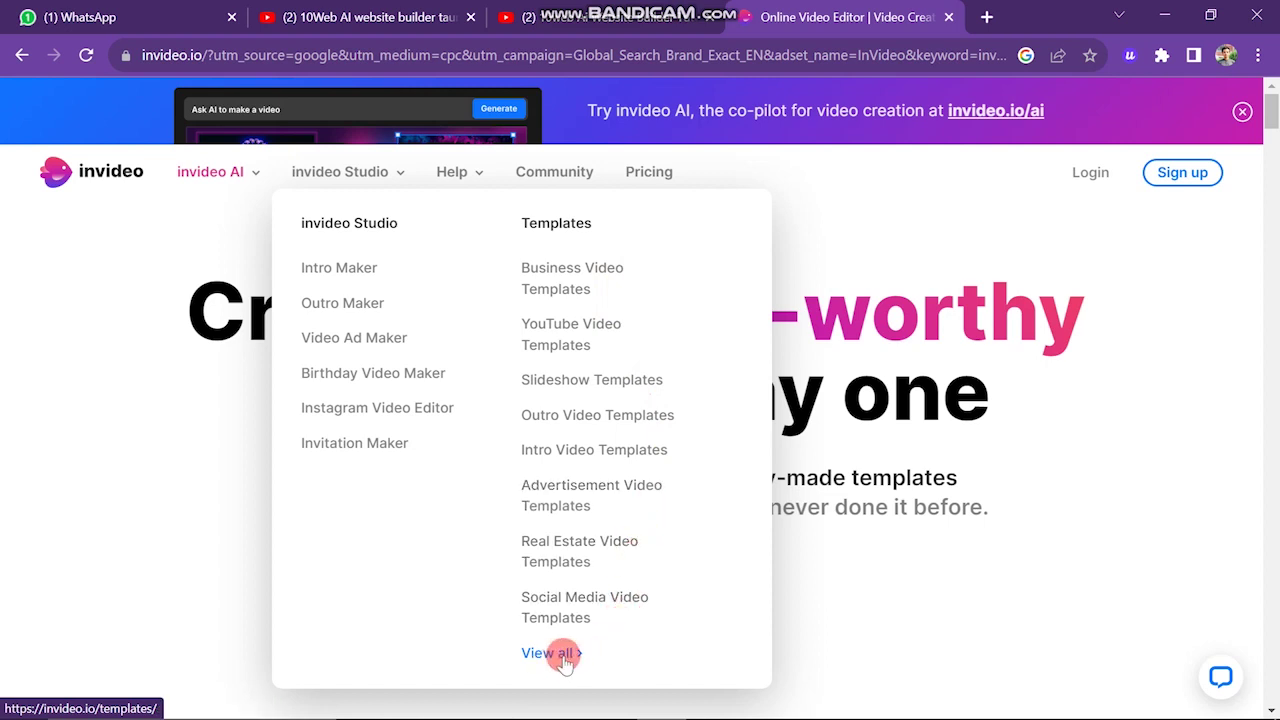
mouse_move(476, 180)
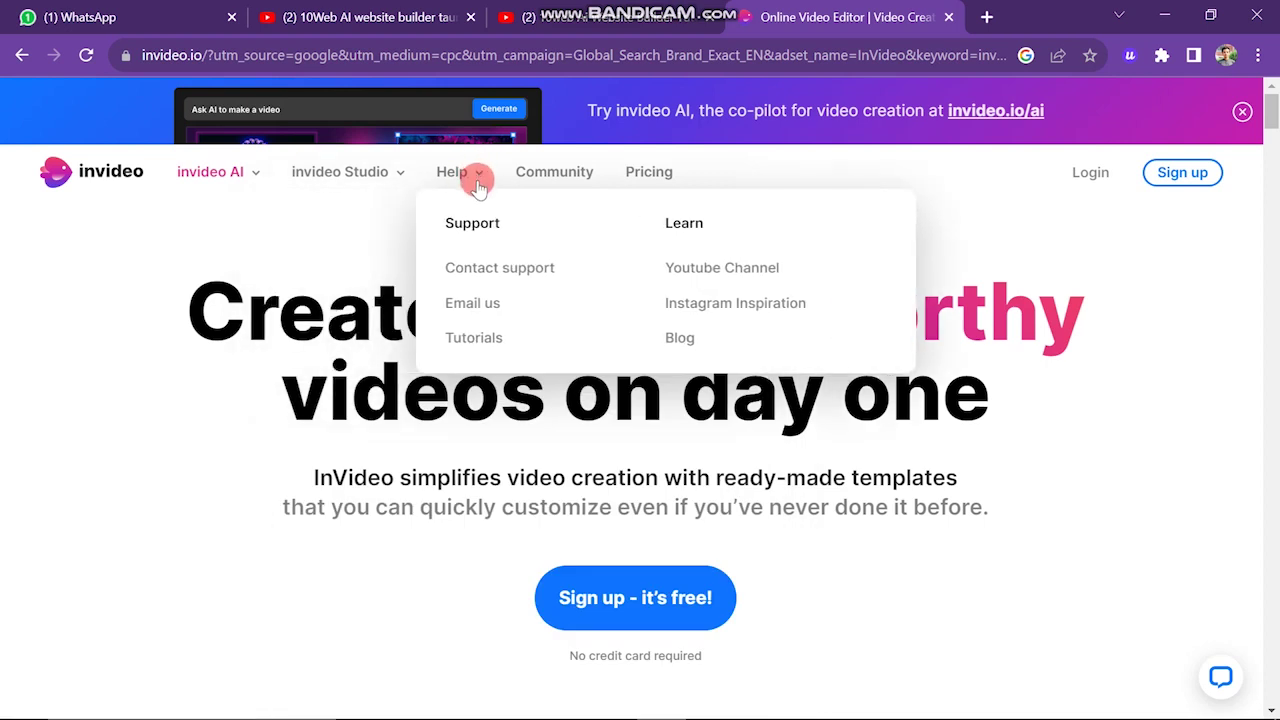
left_click(648, 174)
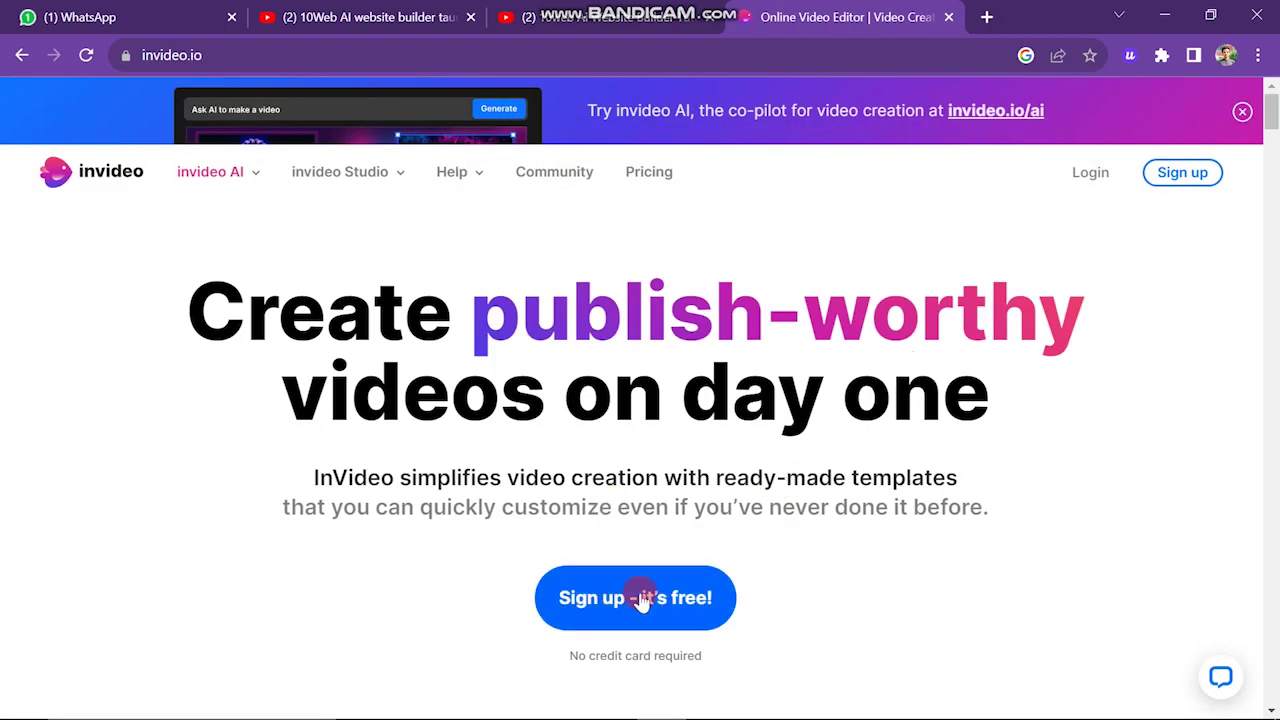
Open the form for creating a free InVideo account
left_click(640, 600)
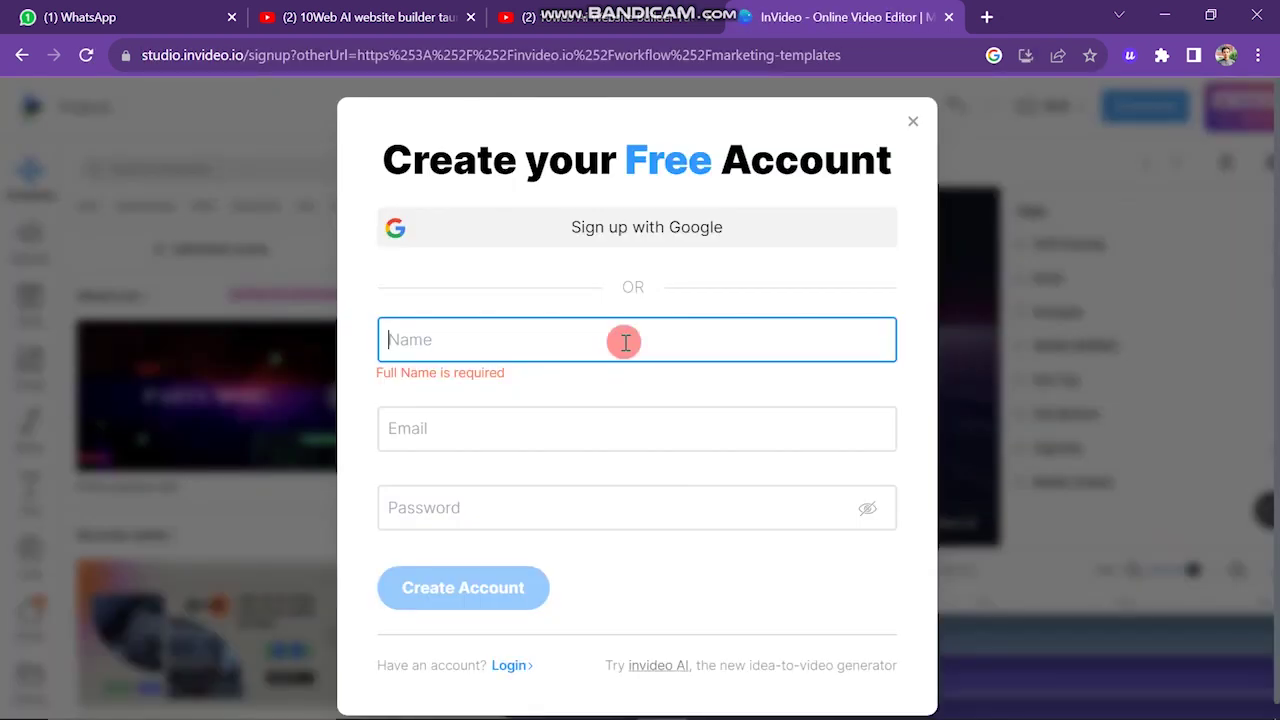
type("usama")
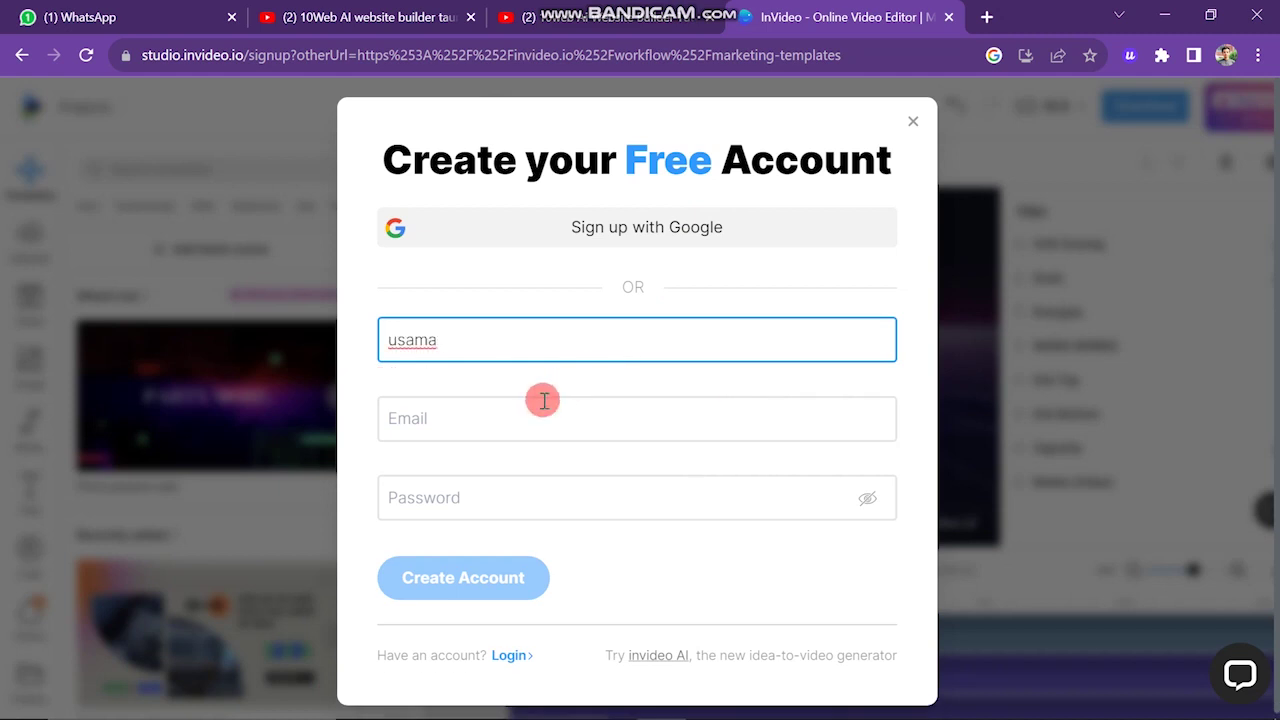
left_click(545, 400)
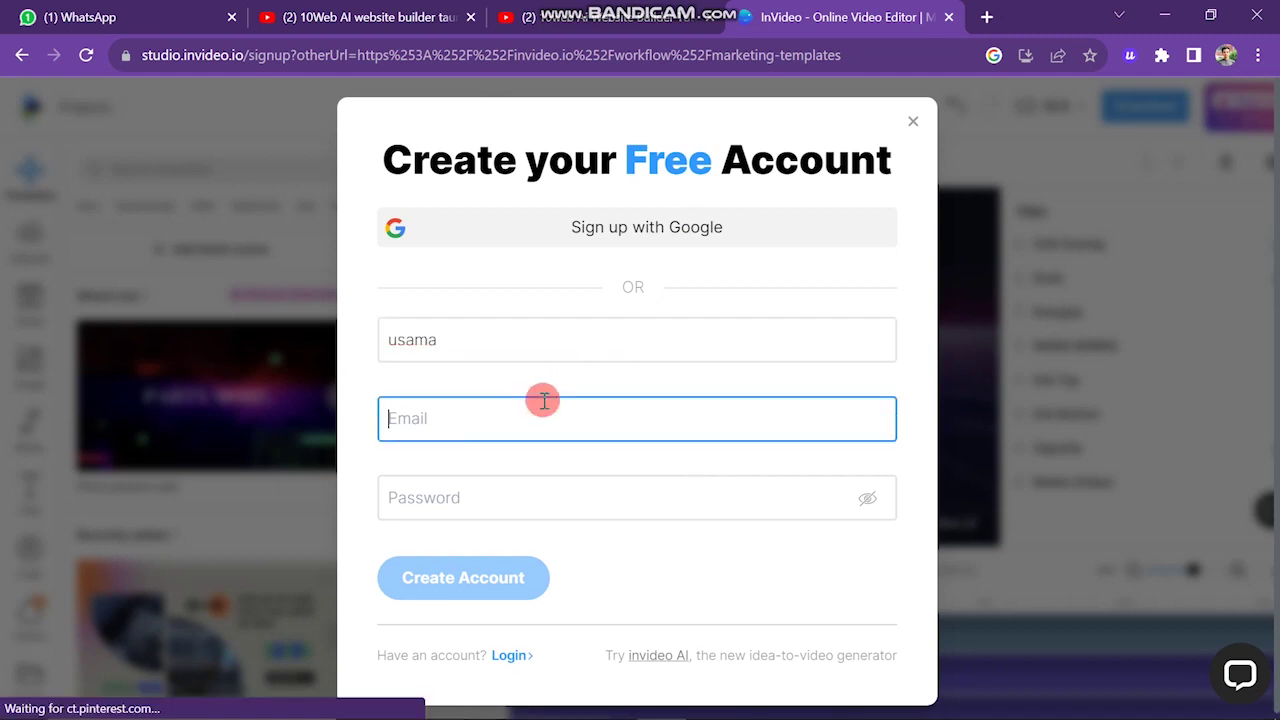
type("usama")
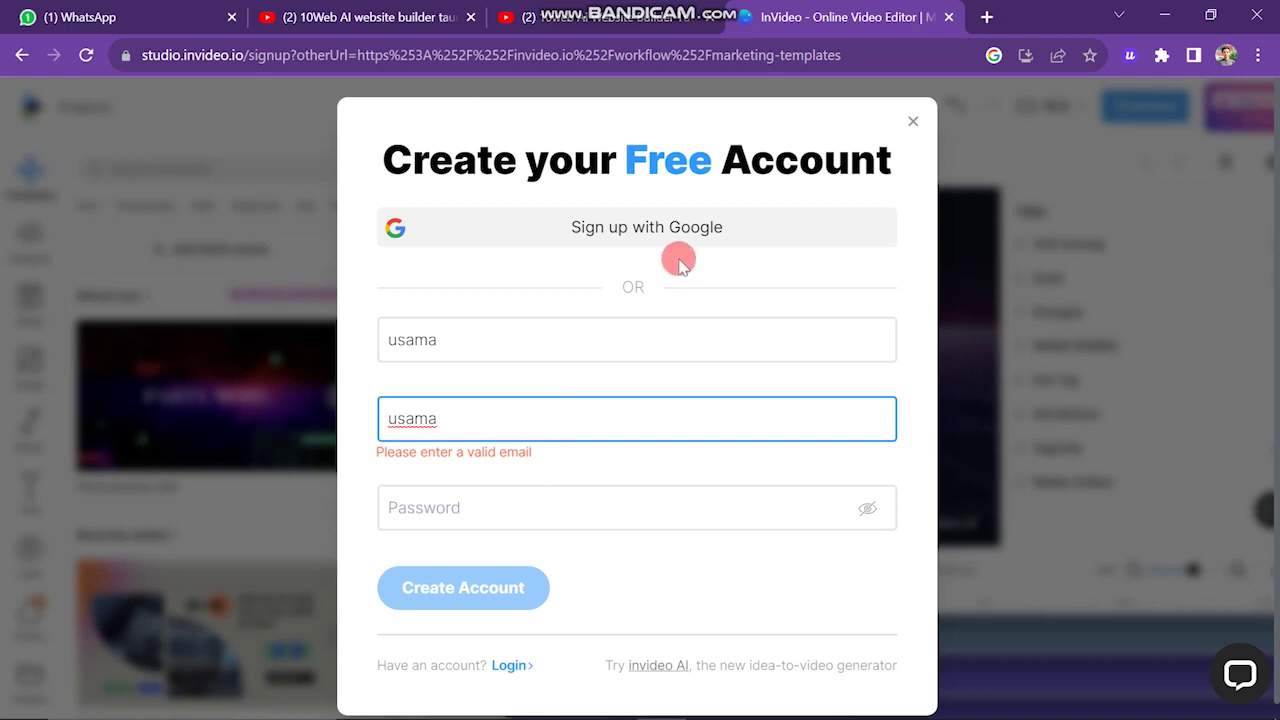
Sign up with a Google account and submit Professional editor as the role in the onboarding questions
left_click(647, 240)
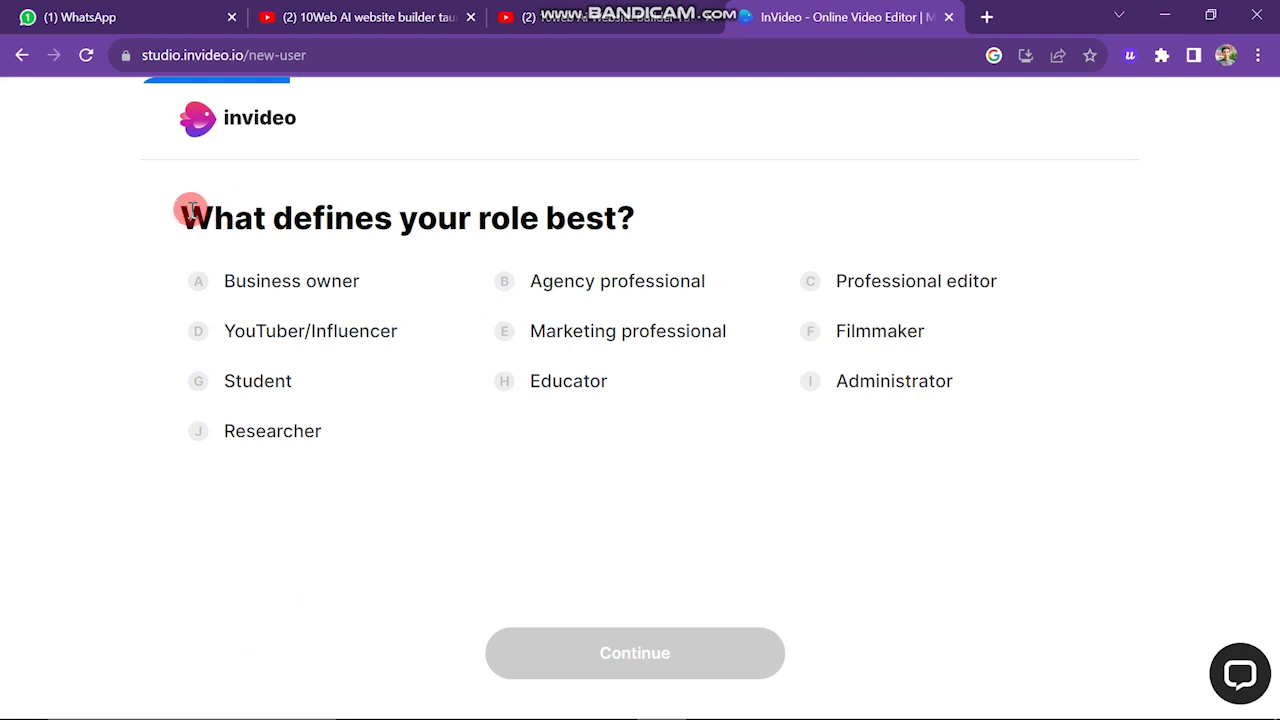
left_click_drag(192, 210, 657, 233)
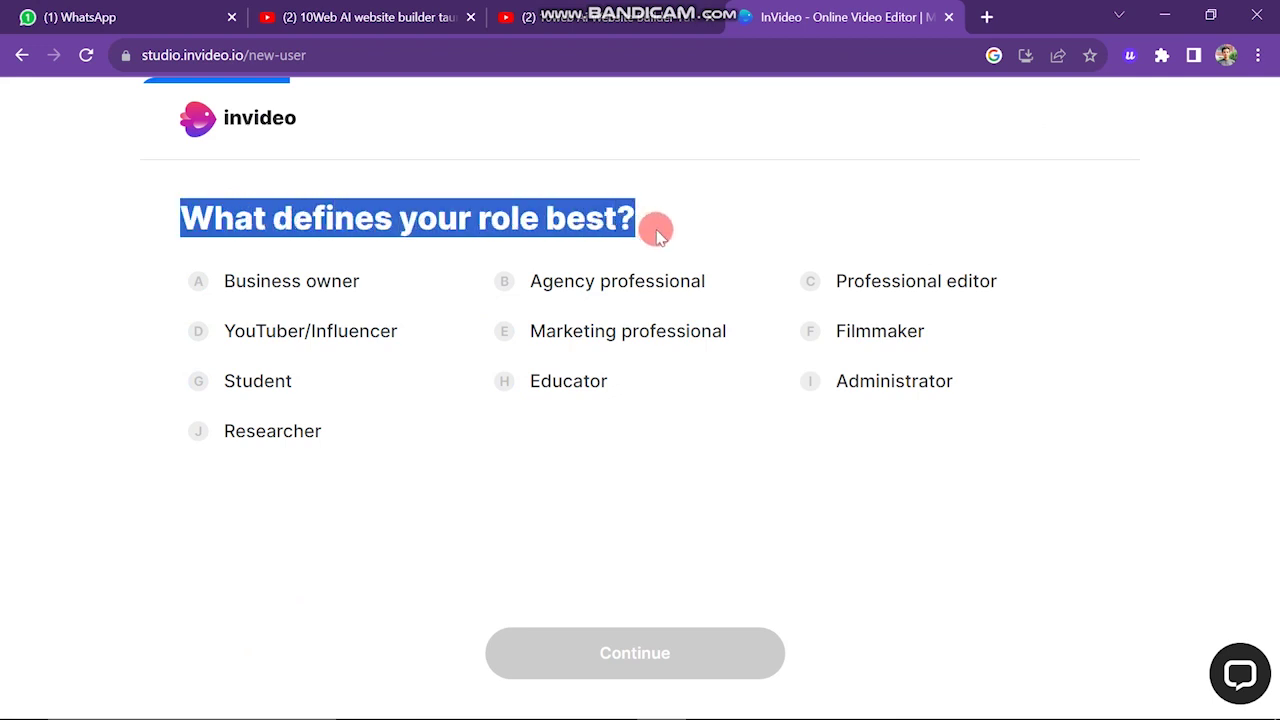
left_click(760, 224)
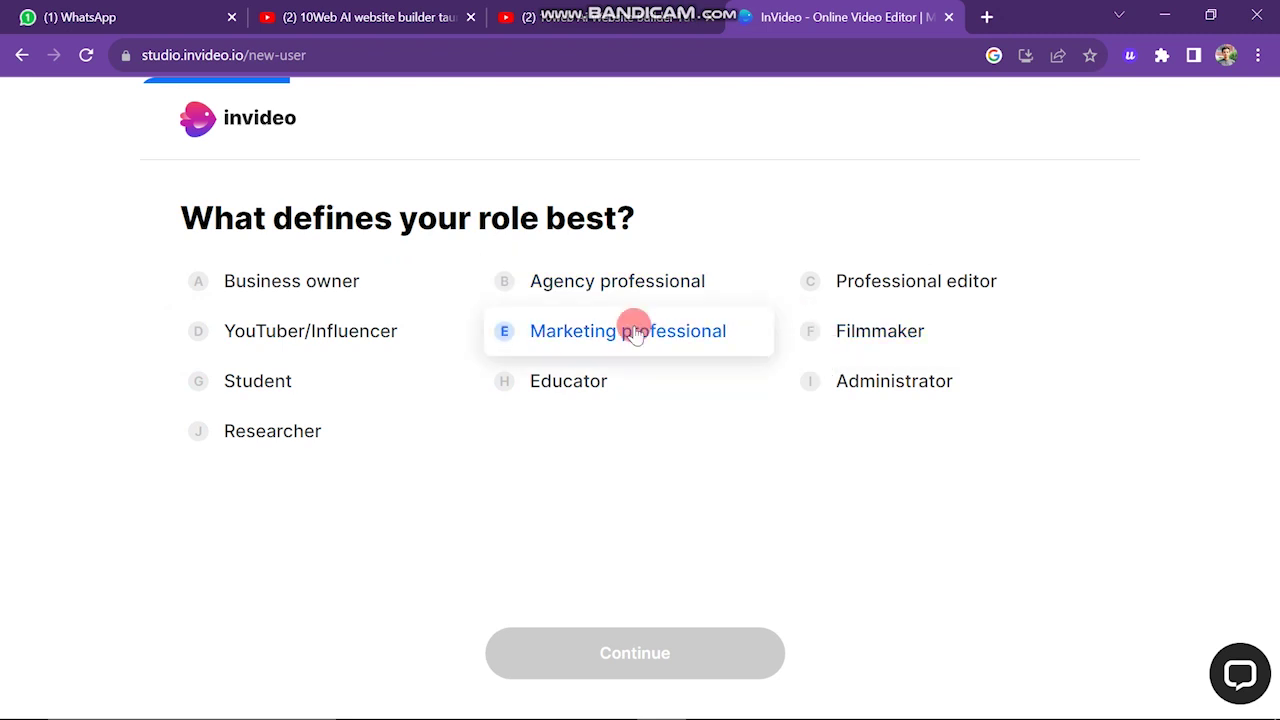
left_click(871, 289)
left_click(642, 670)
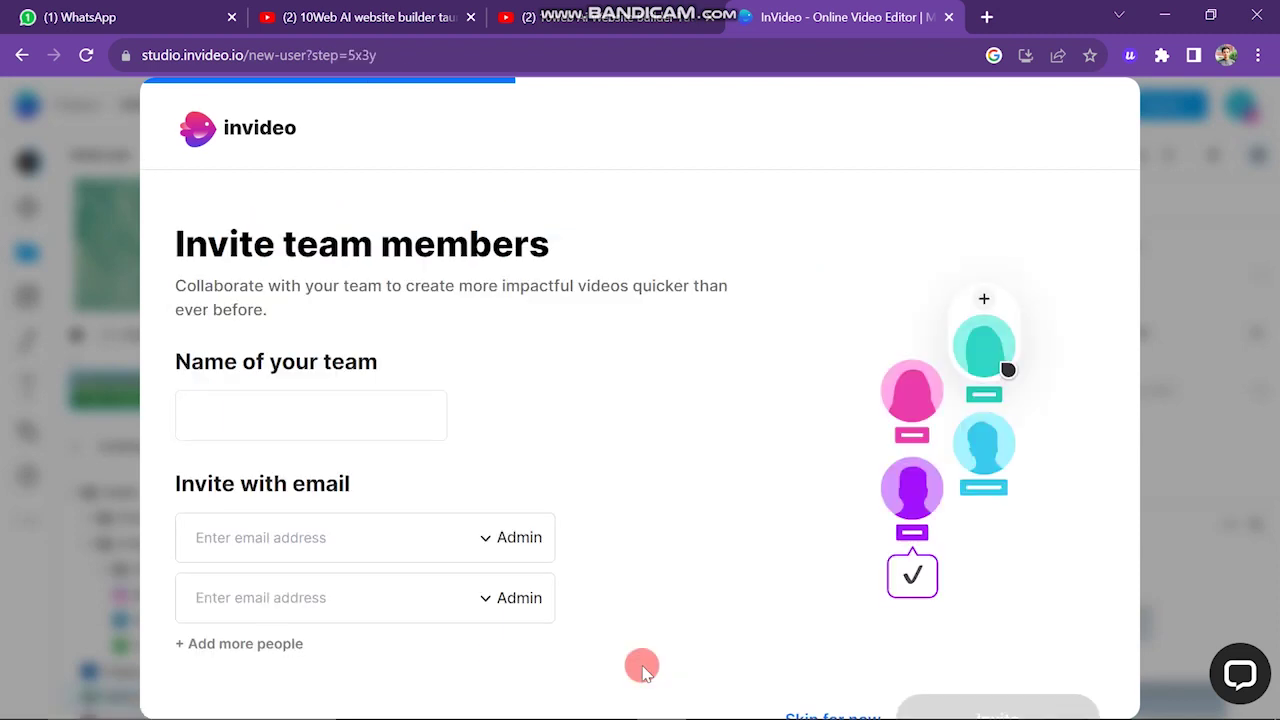
scroll(391, 469, "down", 1)
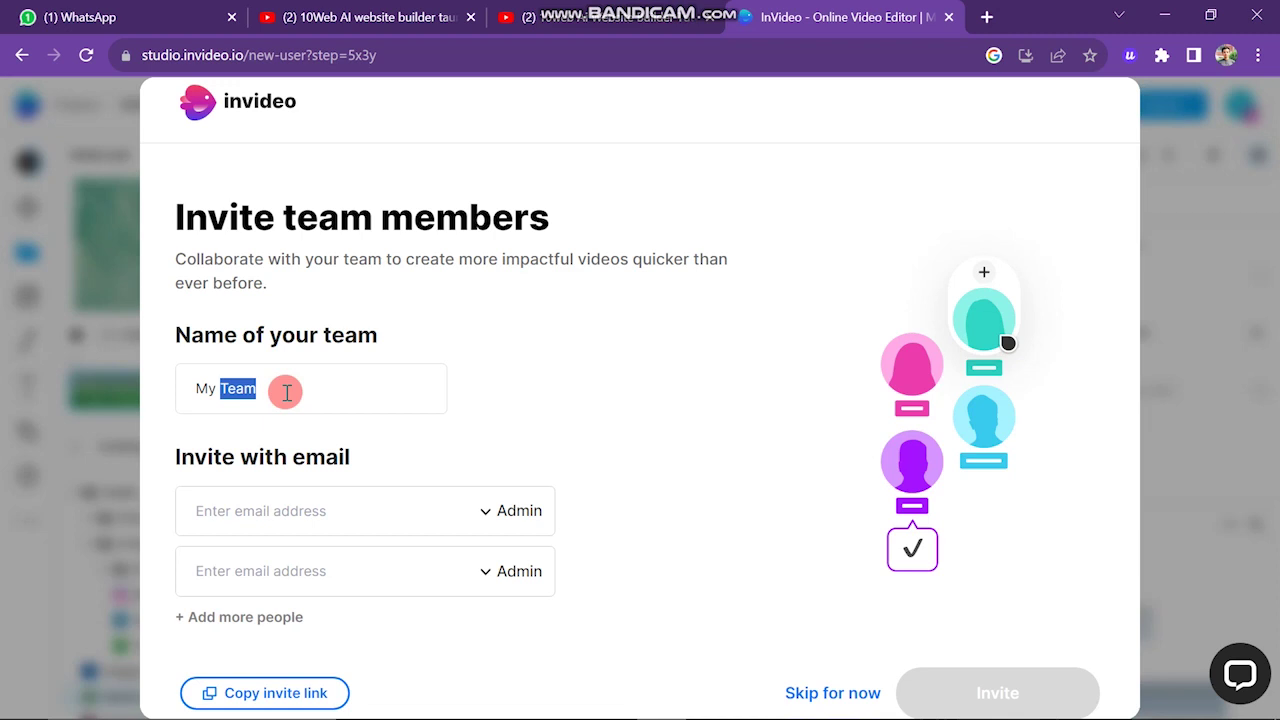
key("BackSpace")
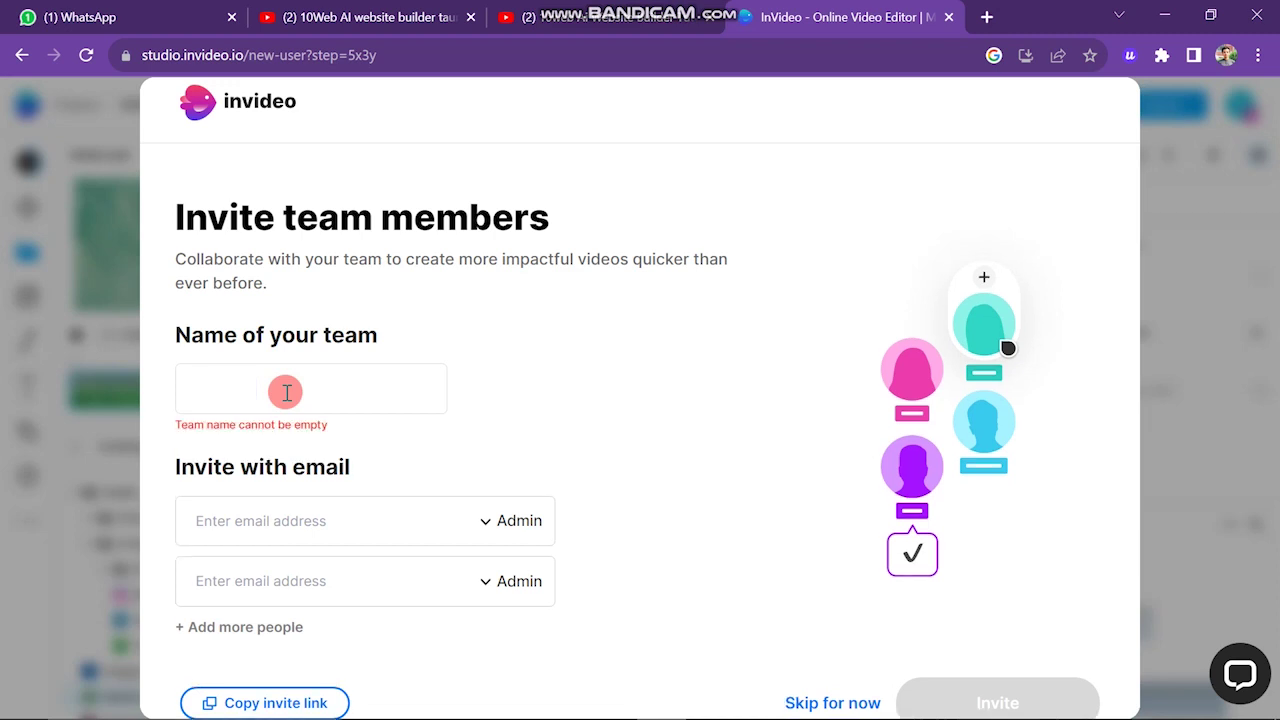
type("usam")
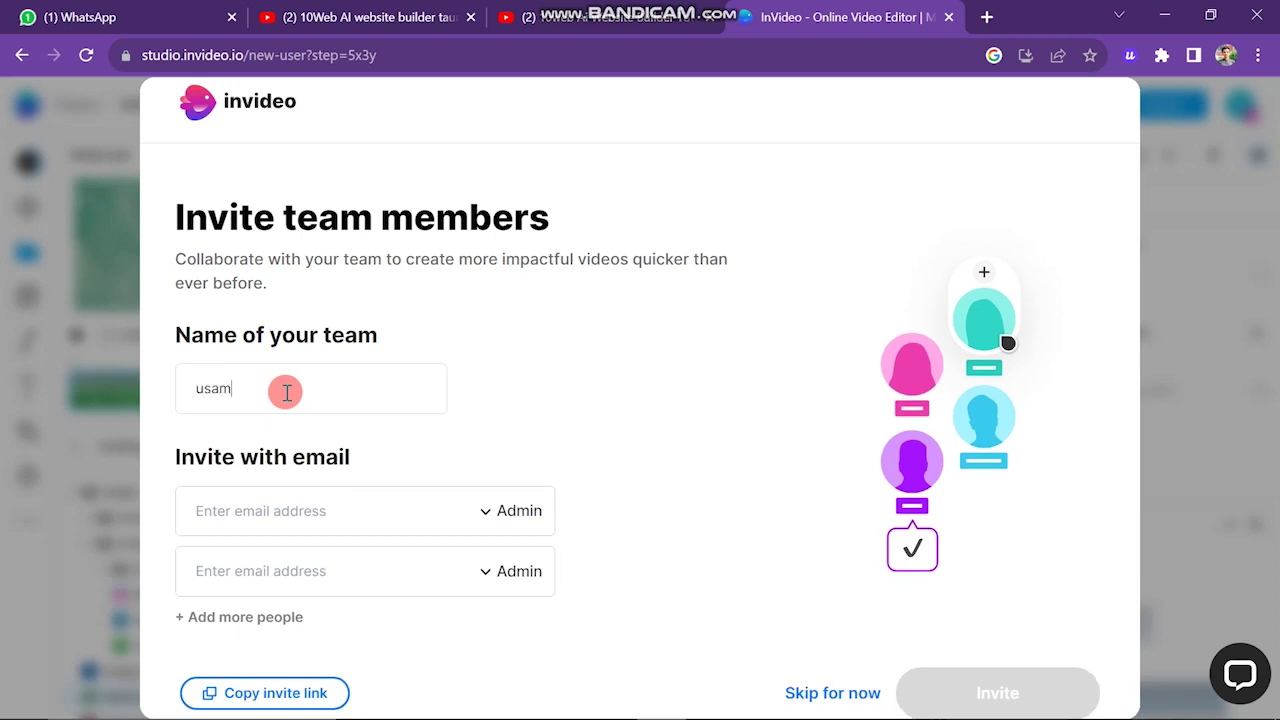
type("a team")
key("Tab")
key("ctrl+v")
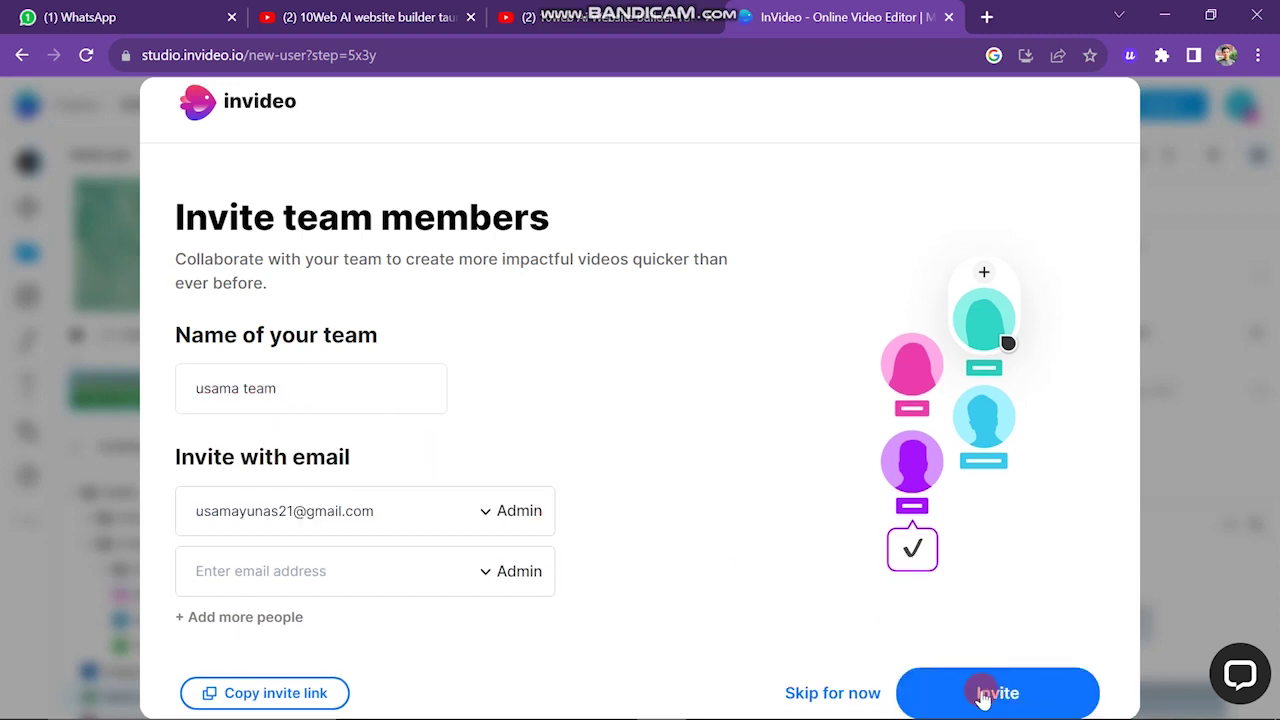
Skip inviting team members and answer the question on how you heard about InVideo
left_click(818, 694)
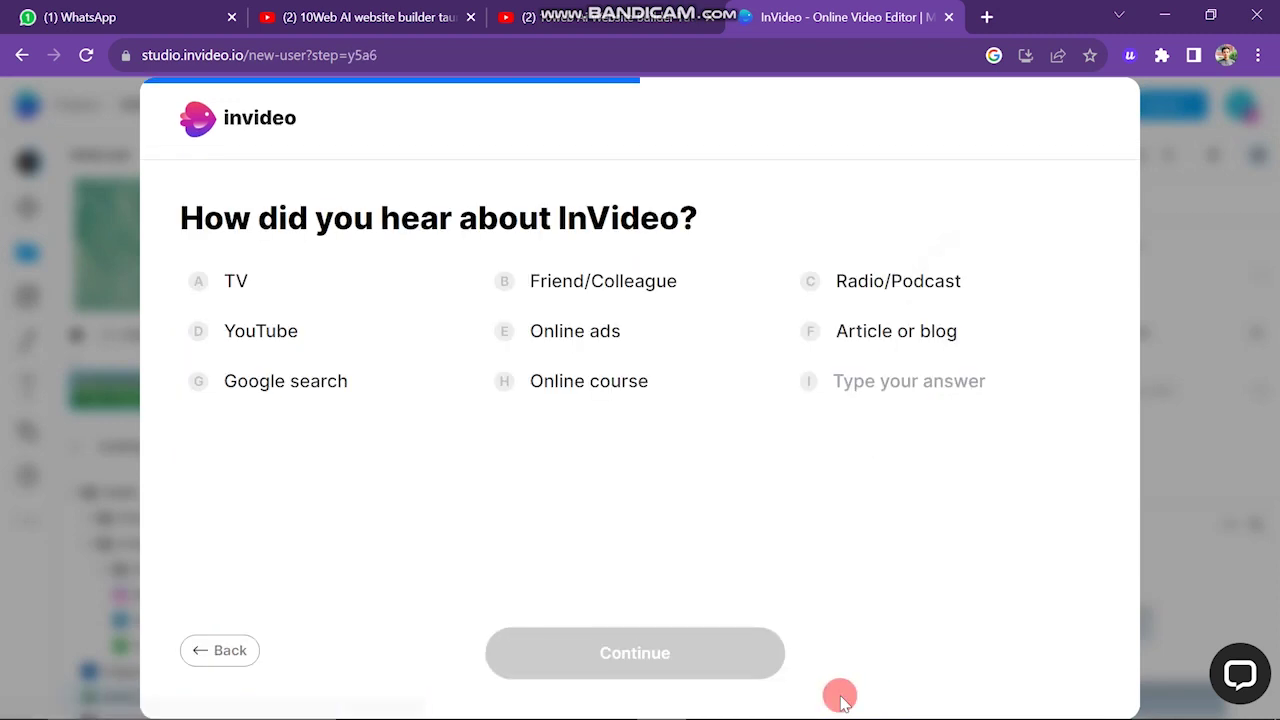
left_click(285, 381)
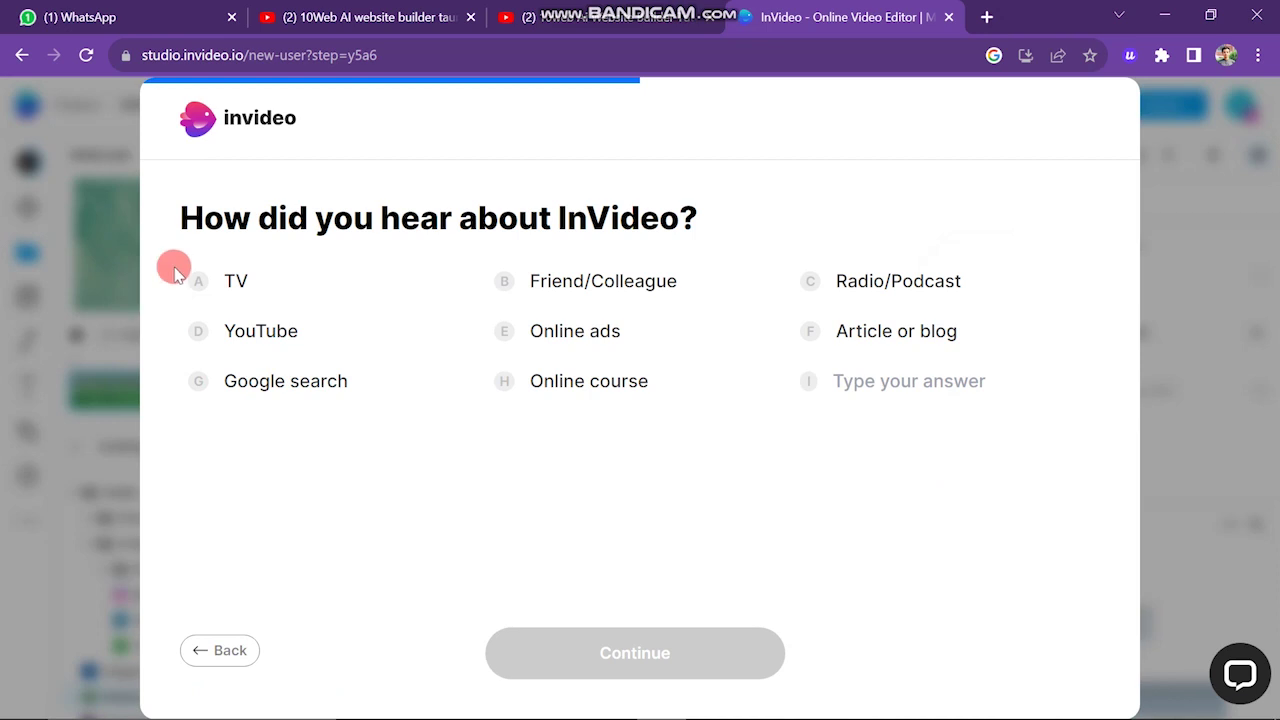
left_click(318, 352)
left_click(663, 660)
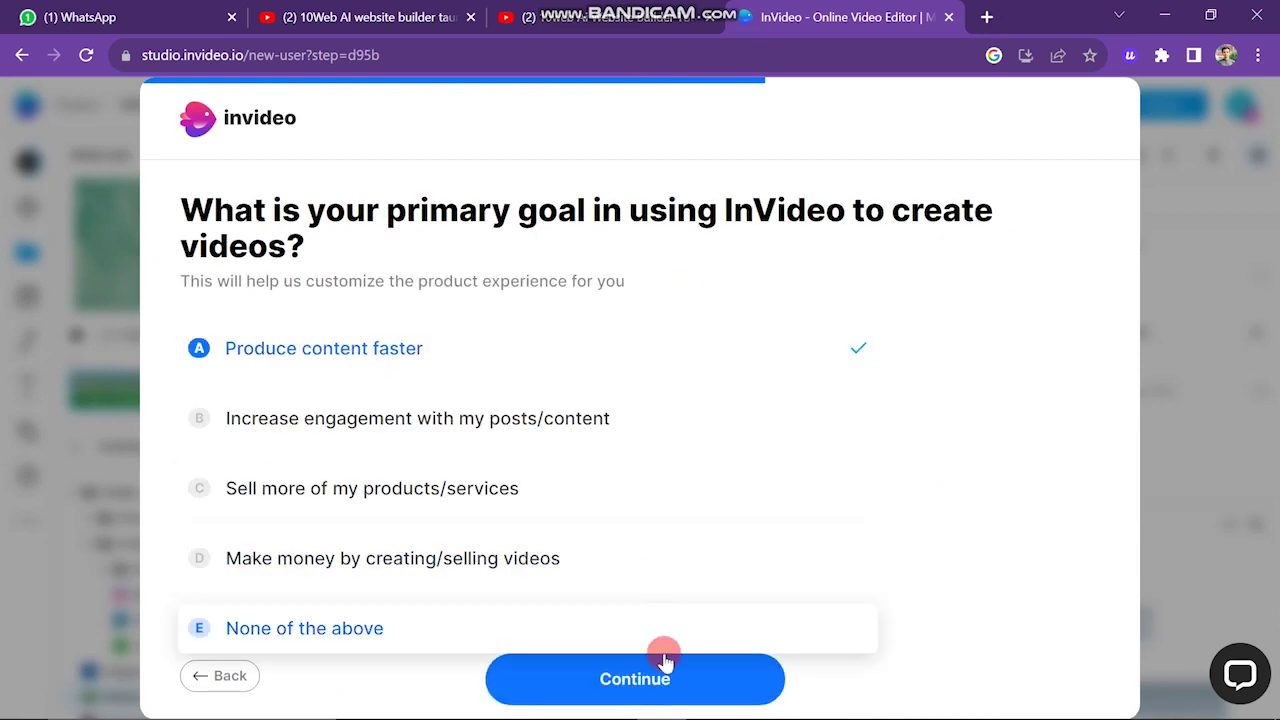
Choose Produce content faster as the primary goal and YouTube videos as the primary platform to finish the onboarding
left_click(586, 365)
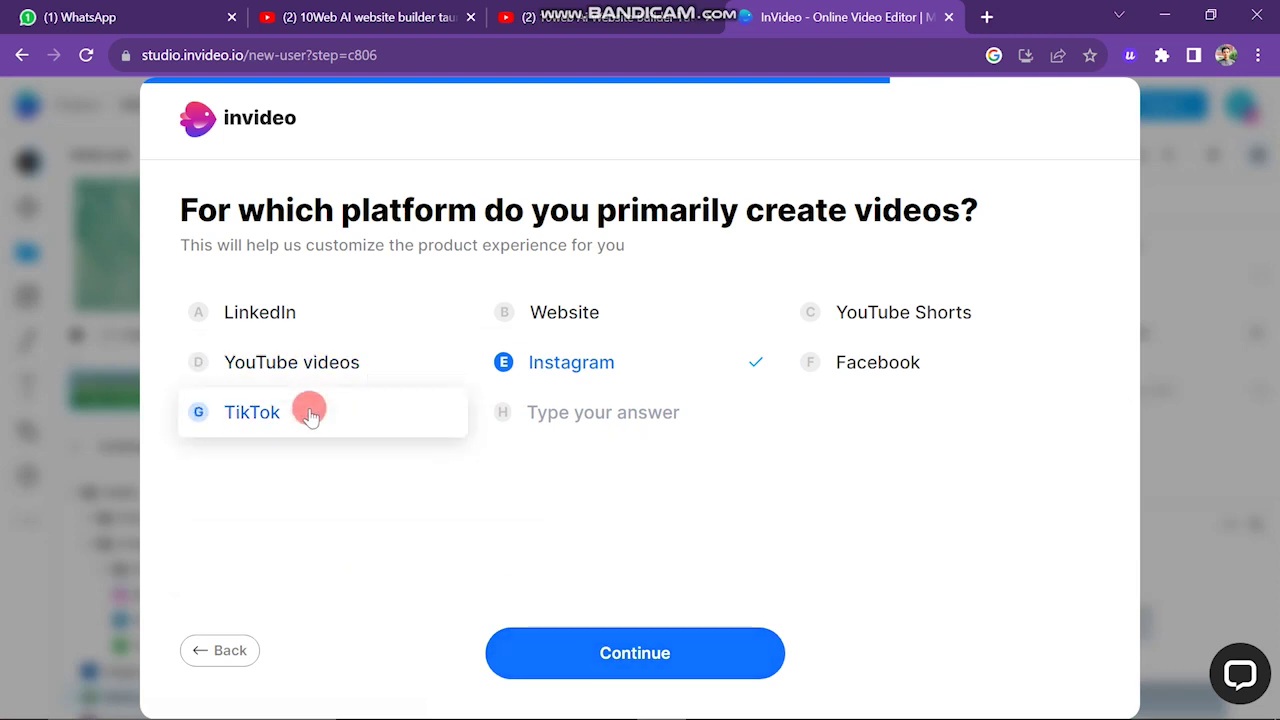
left_click(355, 370)
left_click(630, 655)
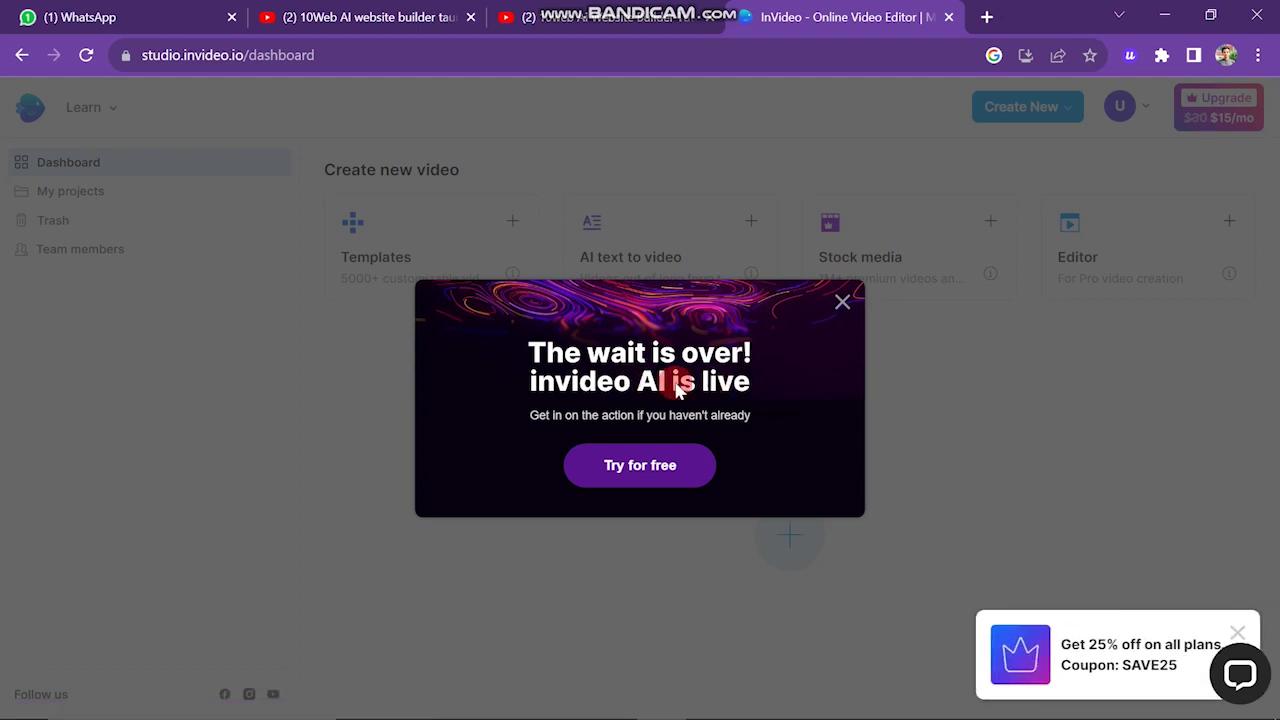
Dismiss the invideo AI promotion on the dashboard and open the My projects page
left_click(700, 463)
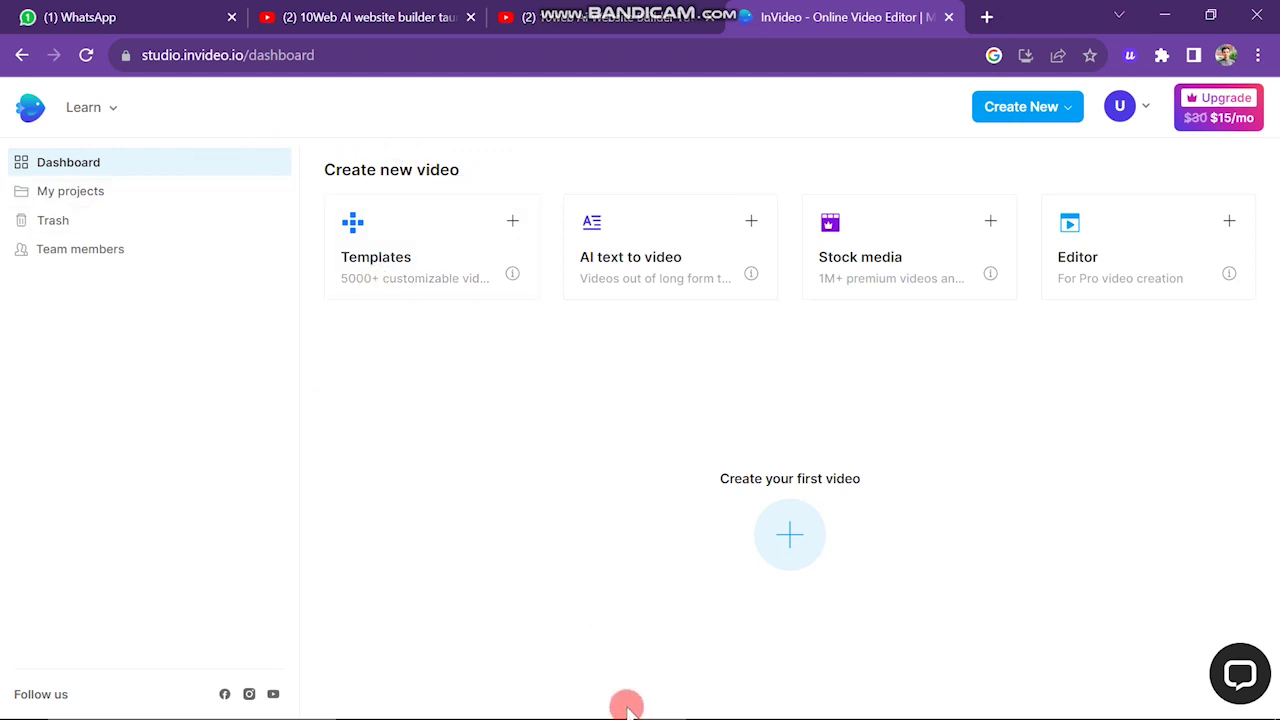
mouse_move(622, 712)
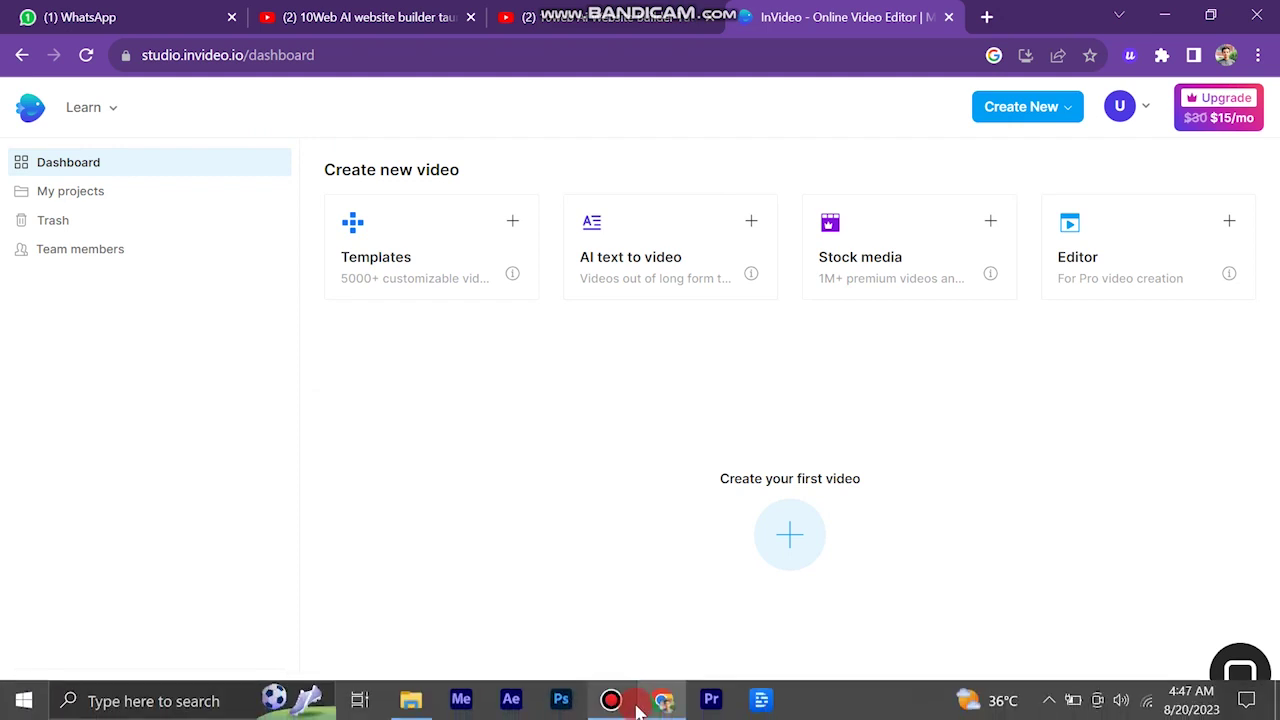
left_click(90, 193)
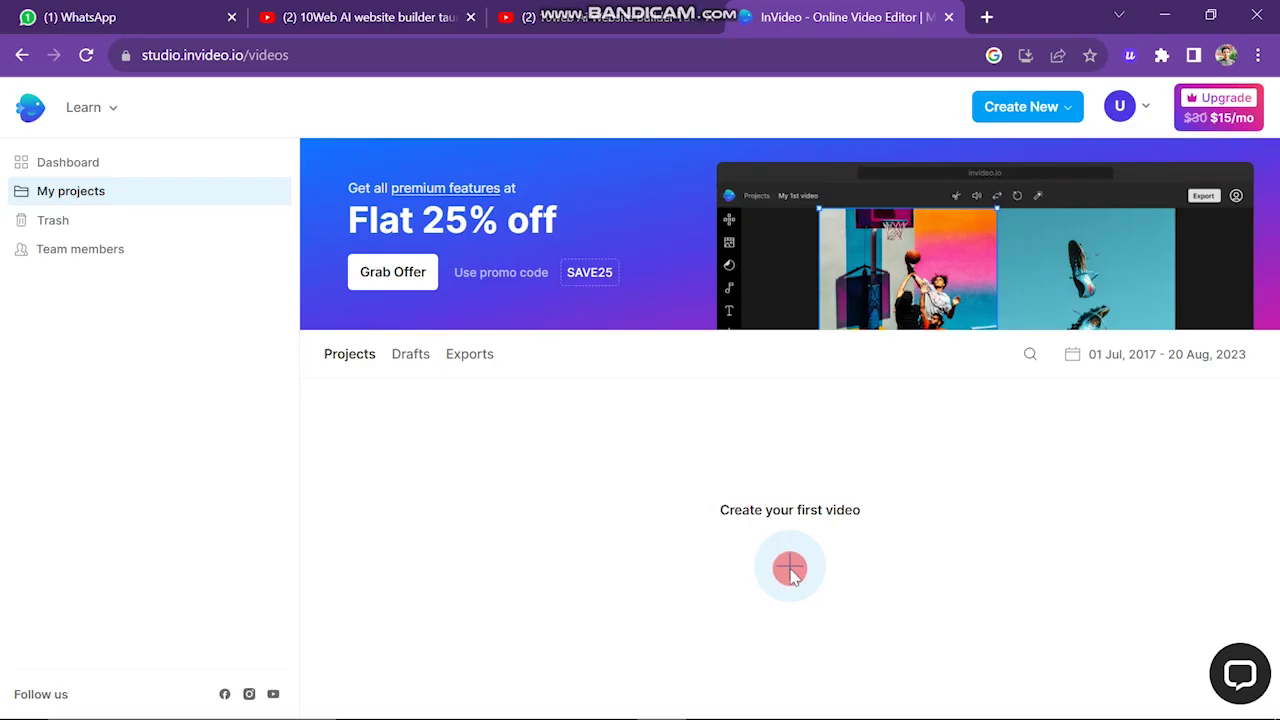
Look through the team name and member invitation form, then close it without inviting anyone
left_click(110, 252)
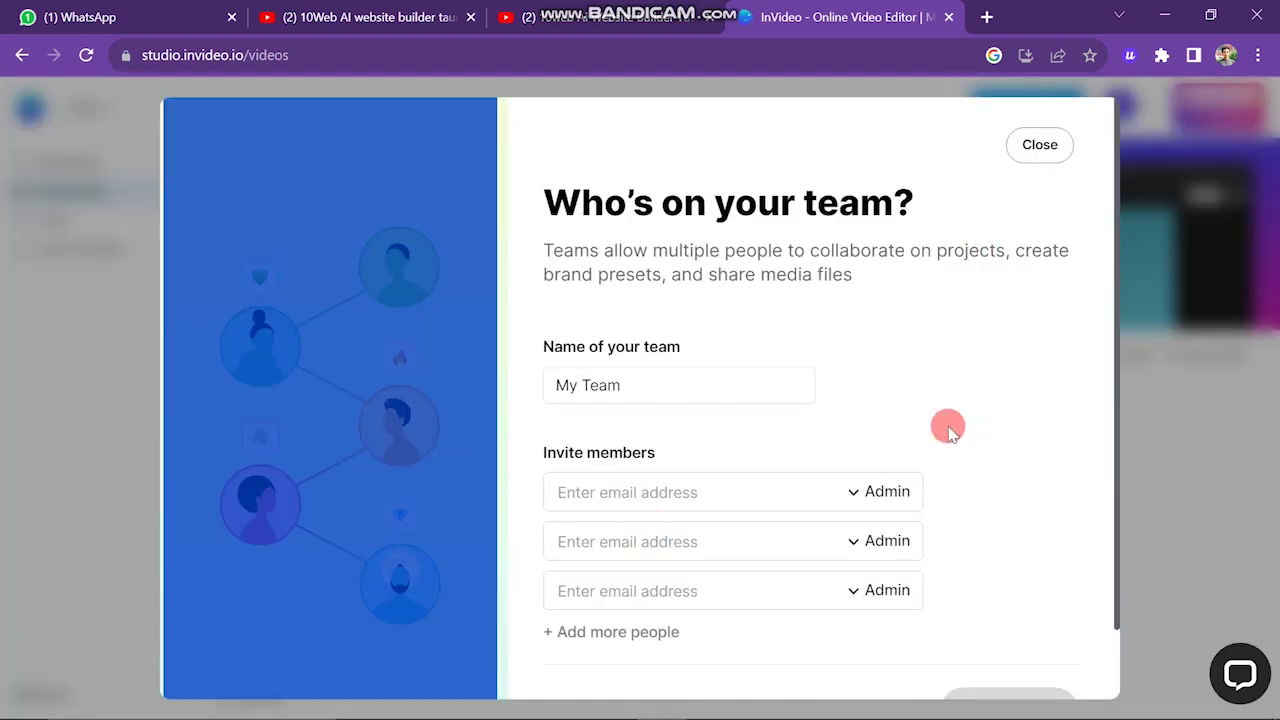
scroll(823, 517, "down", 2)
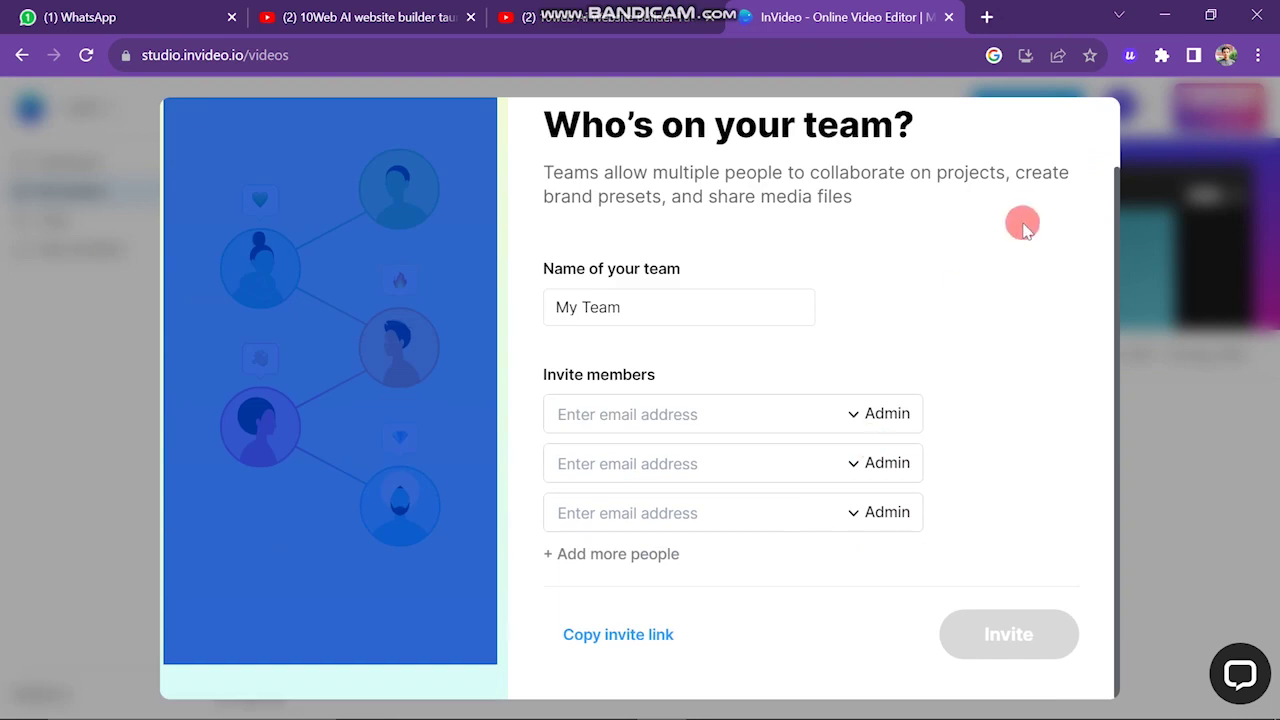
scroll(1022, 226, "up", 2)
left_click(1060, 155)
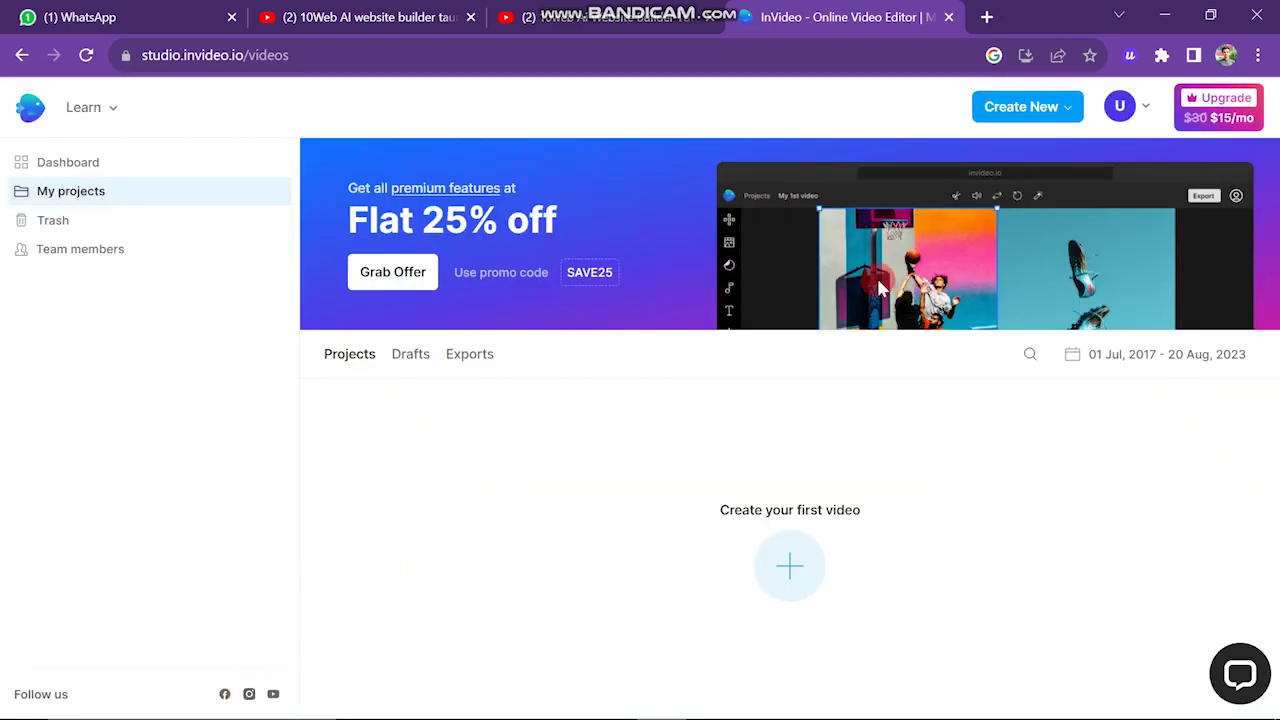
Return to the dashboard from the account options and open the Templates workflow
left_click(1122, 106)
left_click(1013, 228)
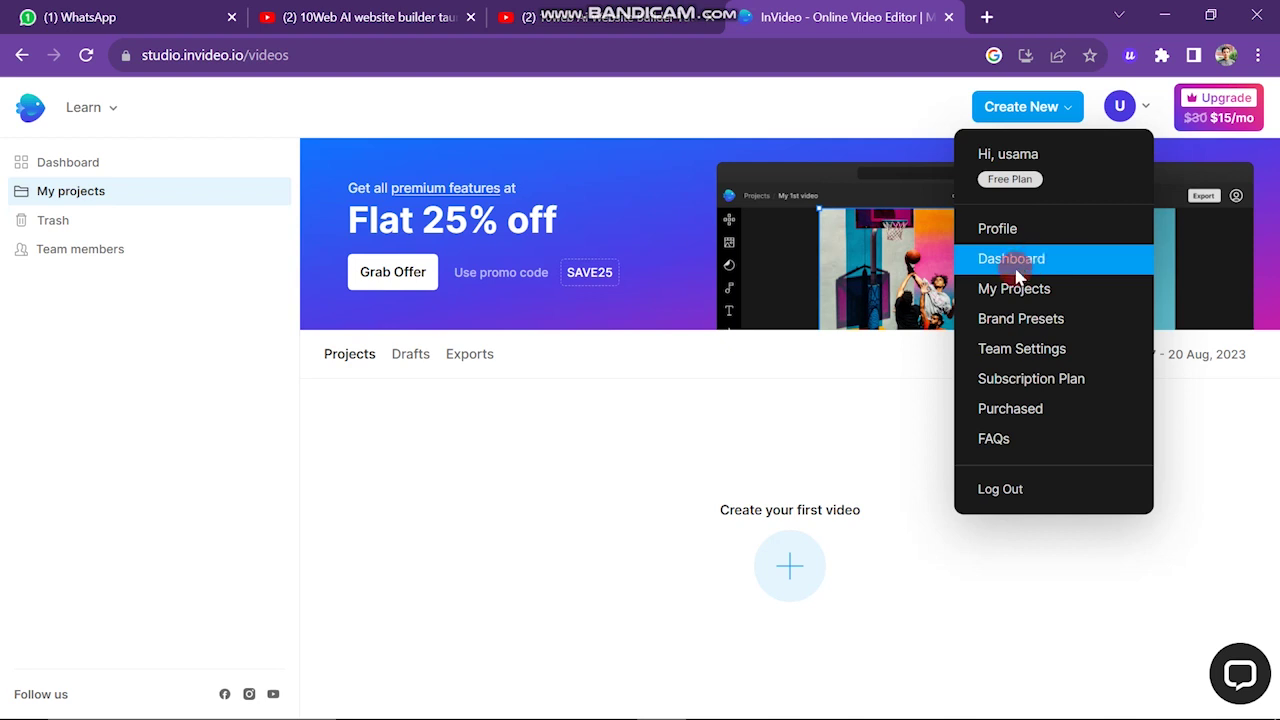
left_click(1014, 262)
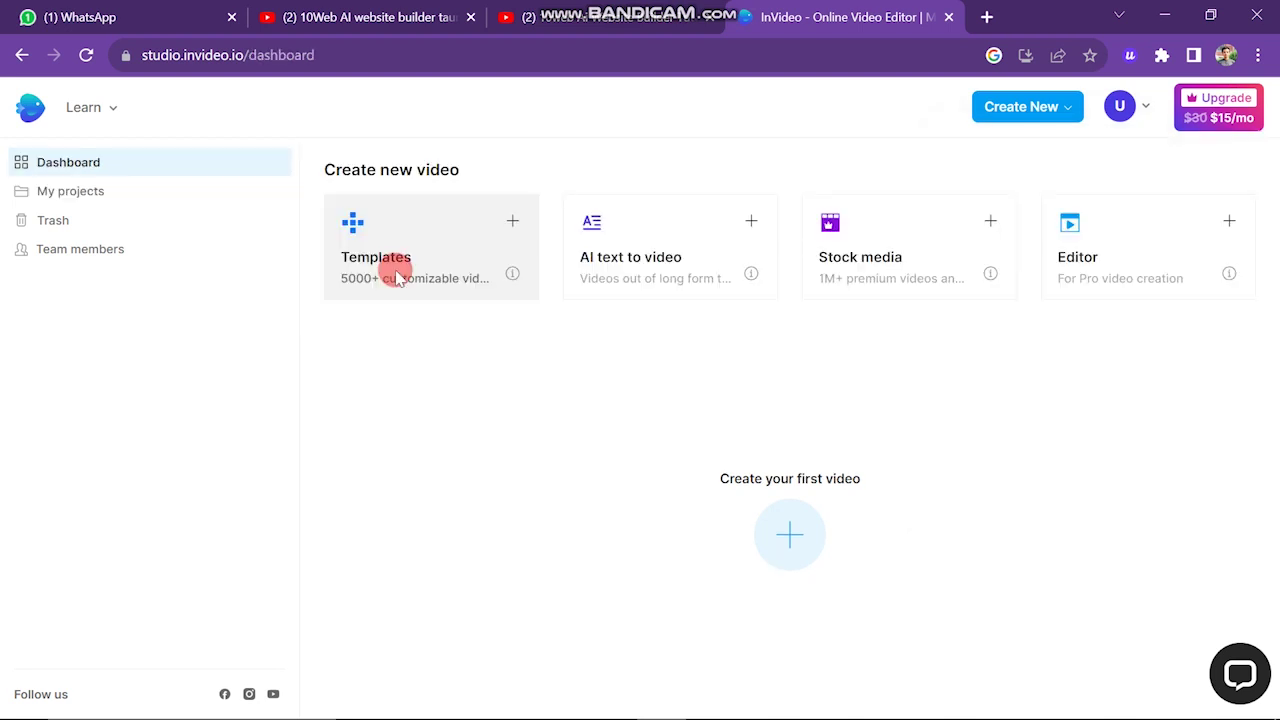
left_click(514, 232)
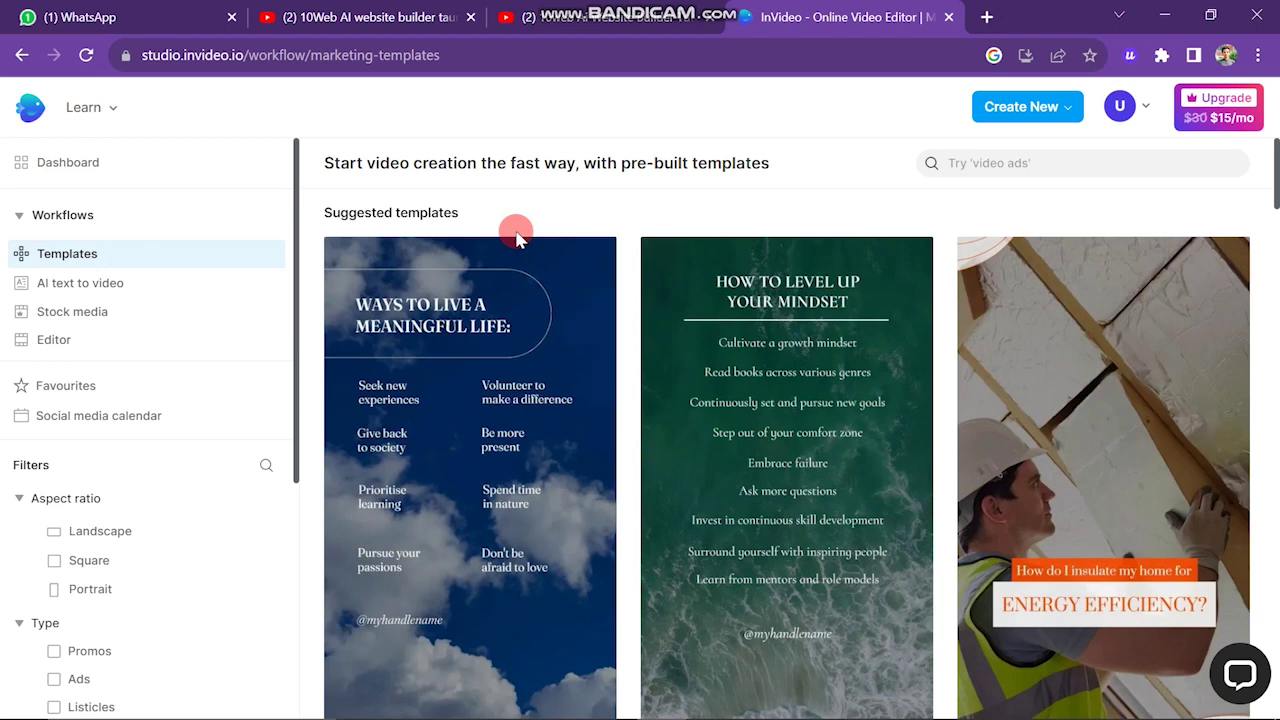
Search the pre-built templates for the suggested keyword "youtube intro"
scroll(667, 540, "down", 5)
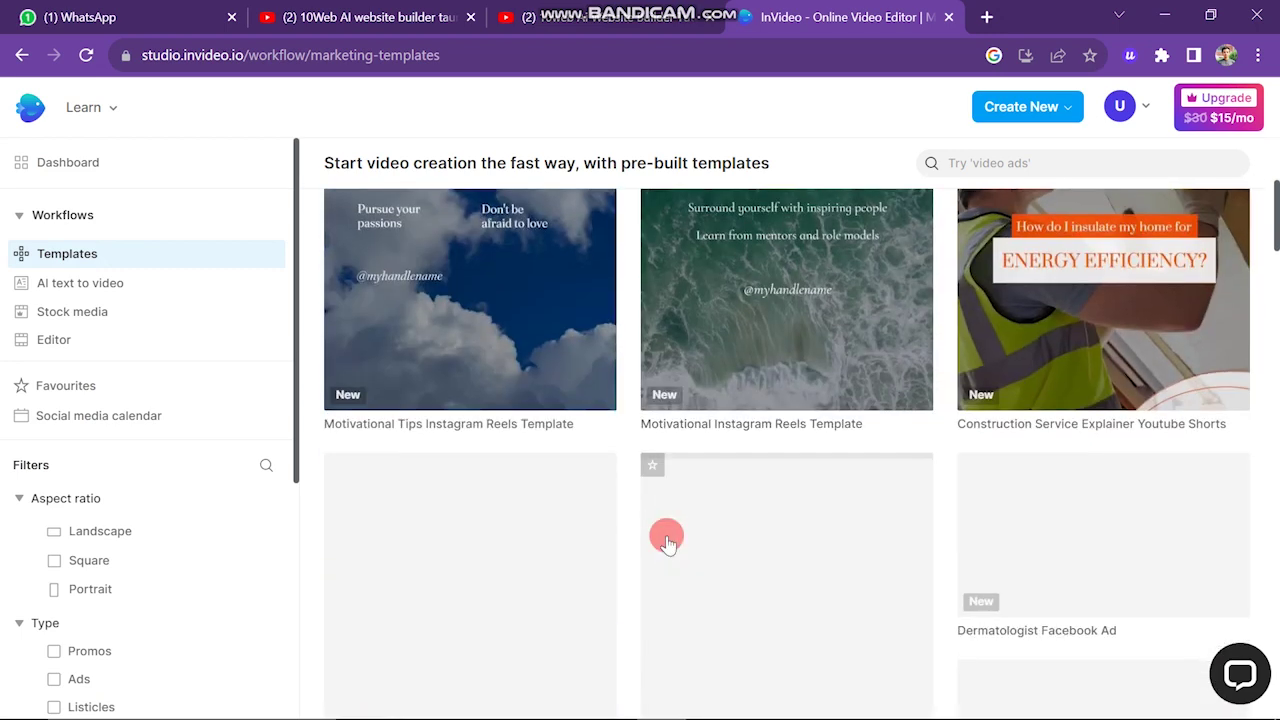
left_click(1024, 164)
type("yout")
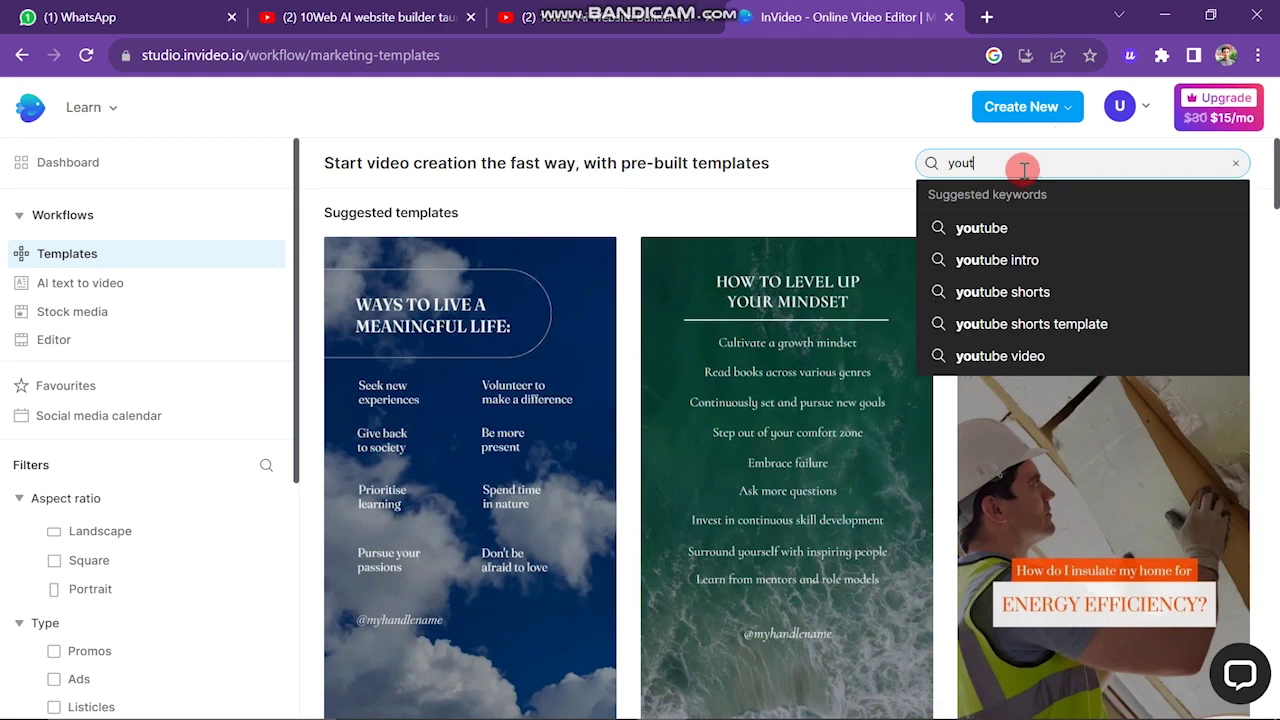
left_click(993, 261)
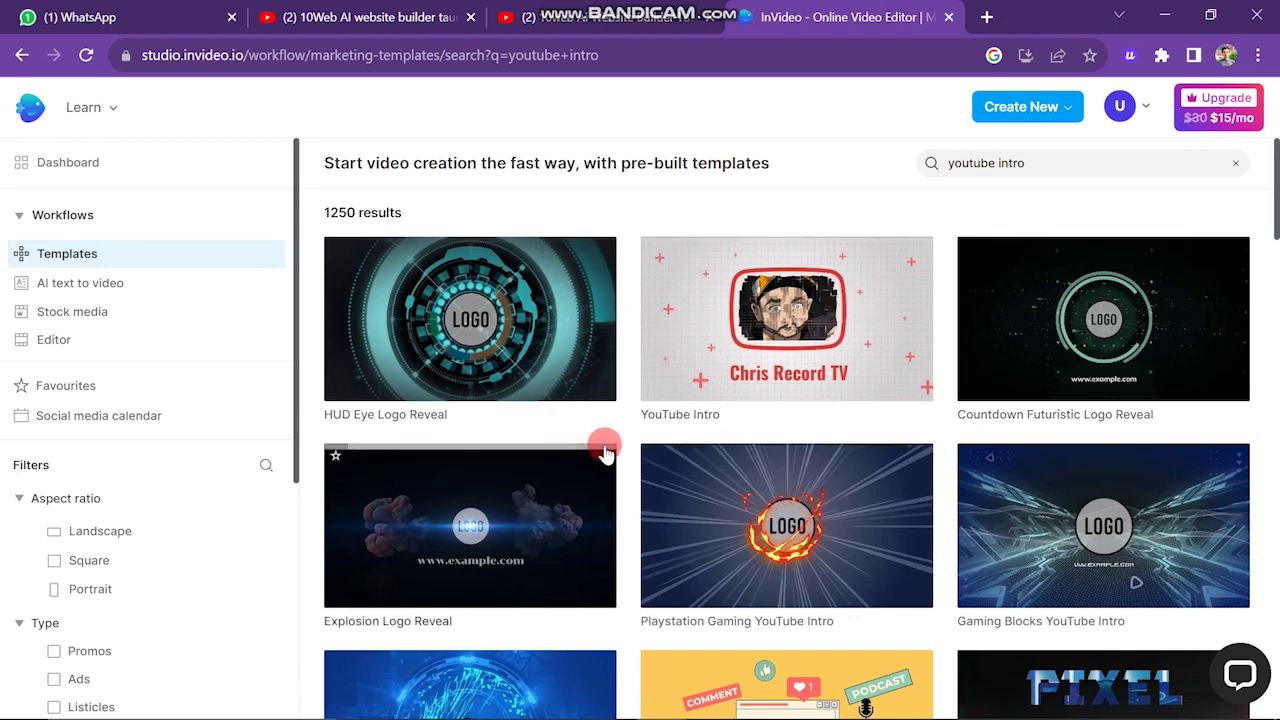
Filter the template results to Portrait aspect ratio, Promos type and Food & Beverage industry
scroll(150, 520, "down", 2)
left_click(53, 456)
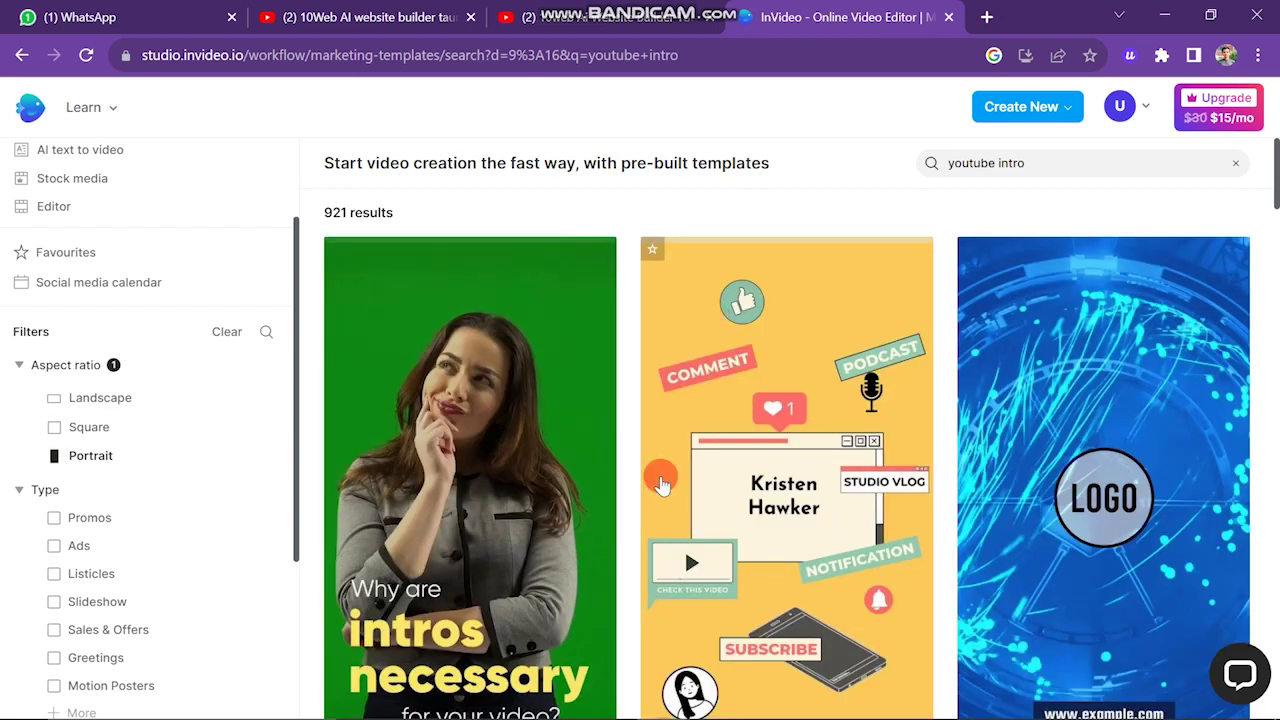
scroll(529, 486, "down", 1)
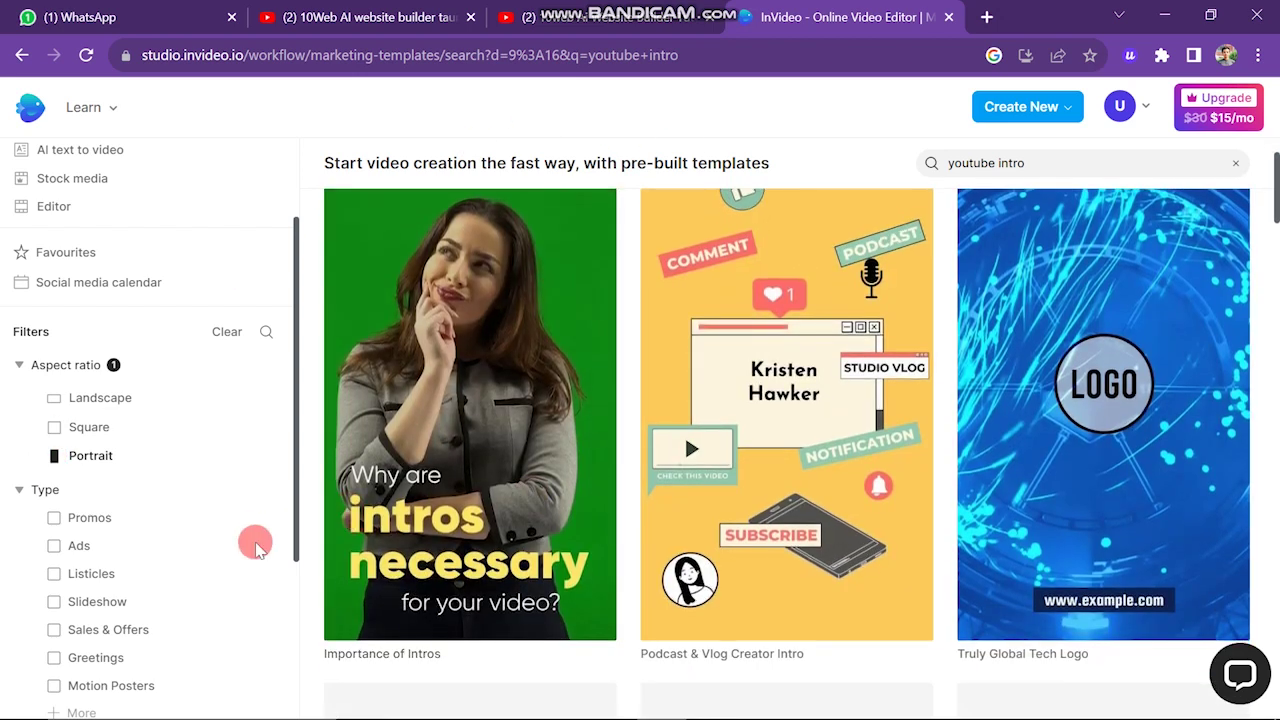
scroll(251, 537, "down", 1)
left_click(89, 401)
scroll(57, 590, "down", 1)
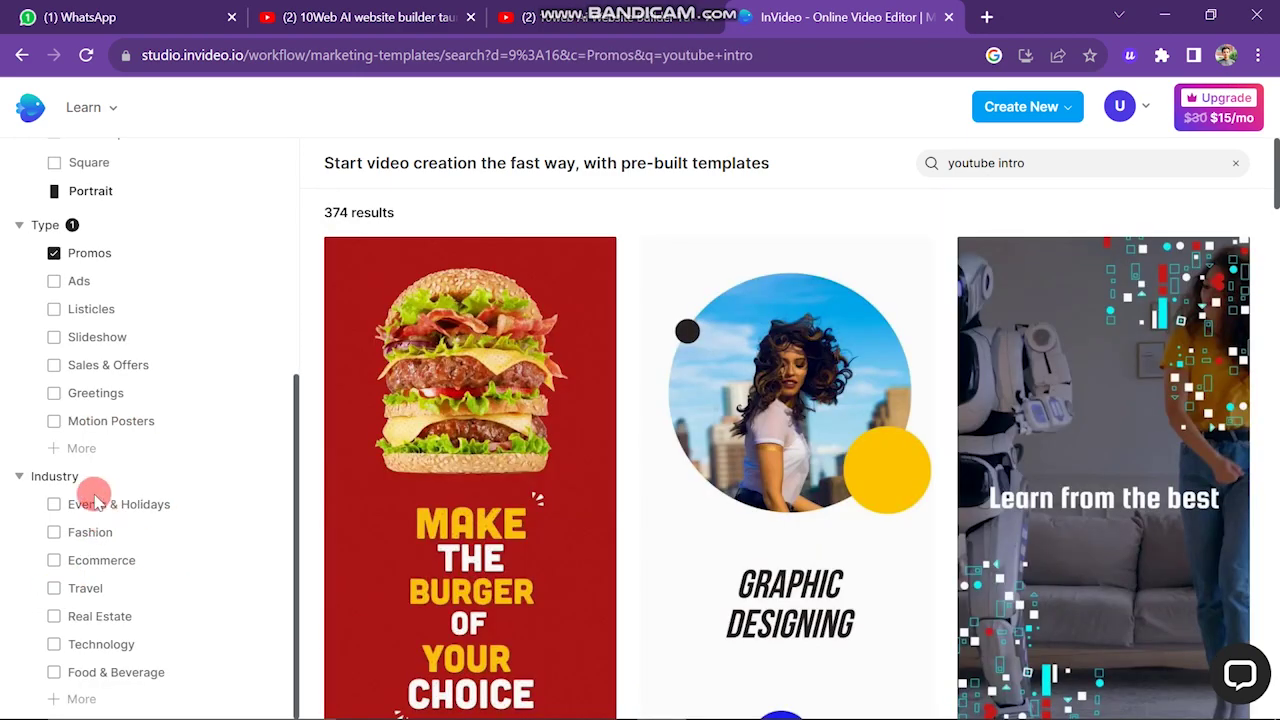
left_click(54, 672)
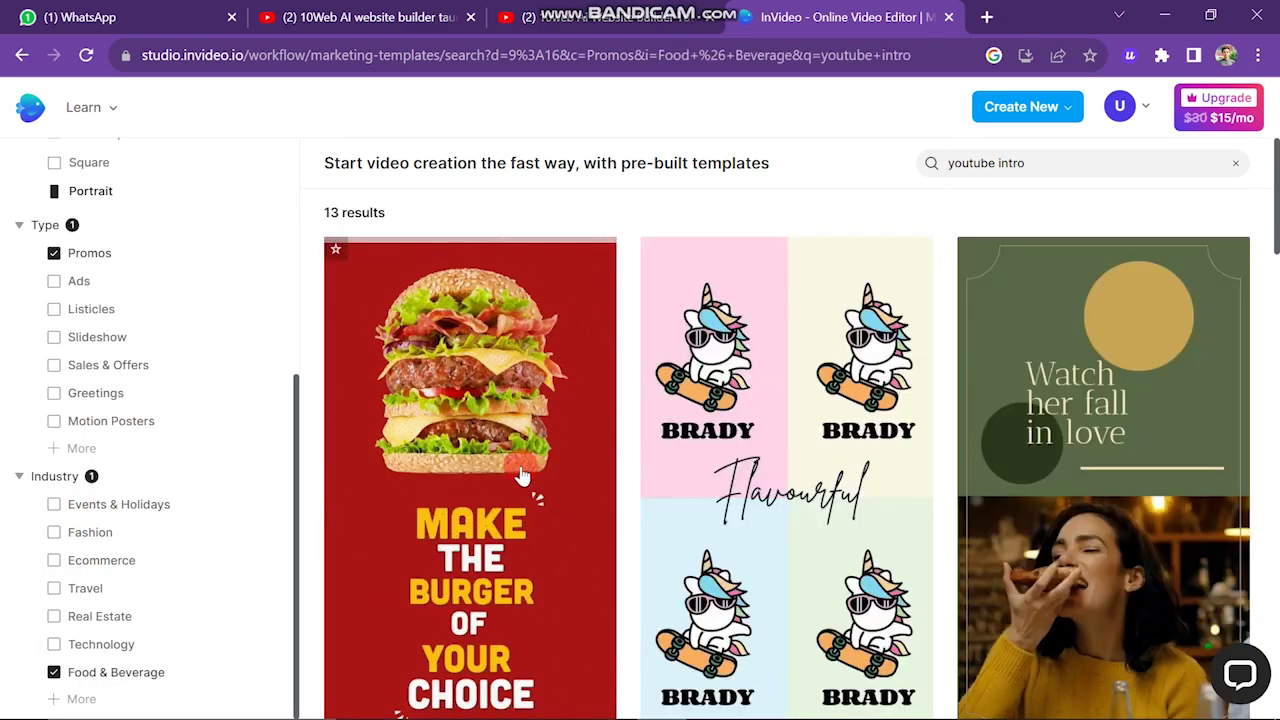
Preview the Customised Burger Promo template and use it in Portrait (9:16) for a new project
scroll(520, 475, "down", 2)
scroll(520, 470, "down", 3)
scroll(520, 471, "up", 4)
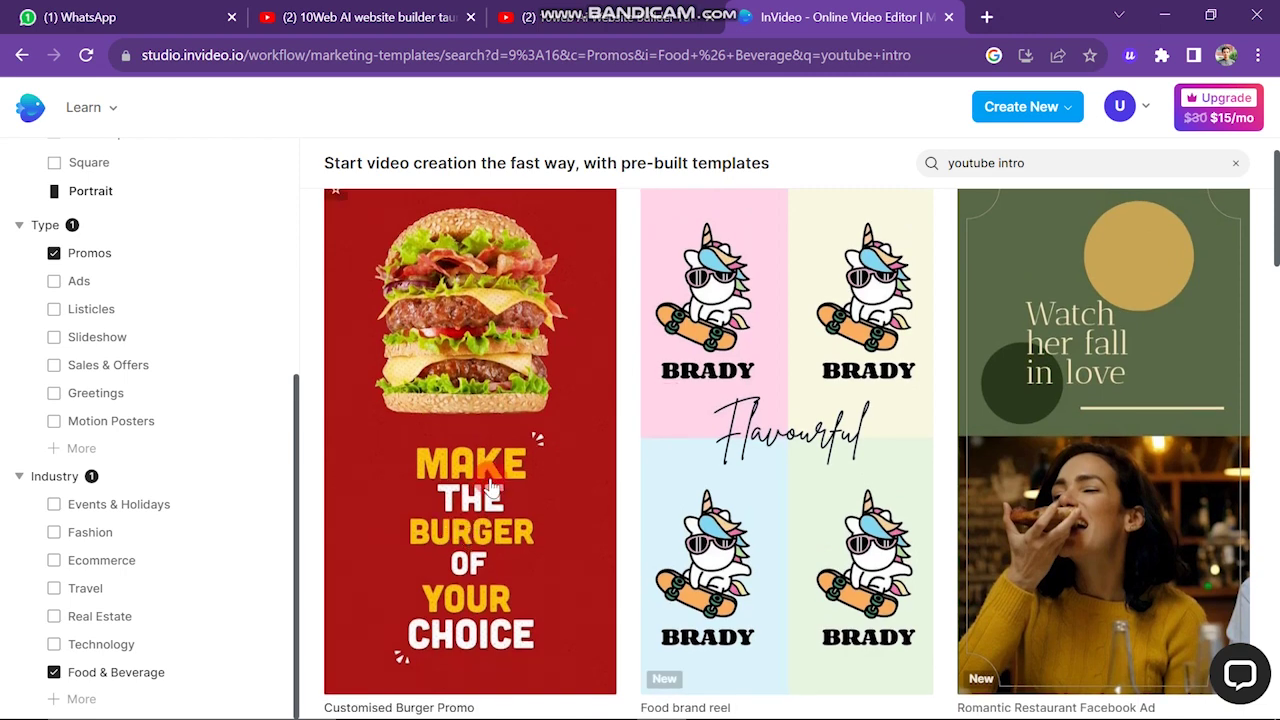
left_click(462, 507)
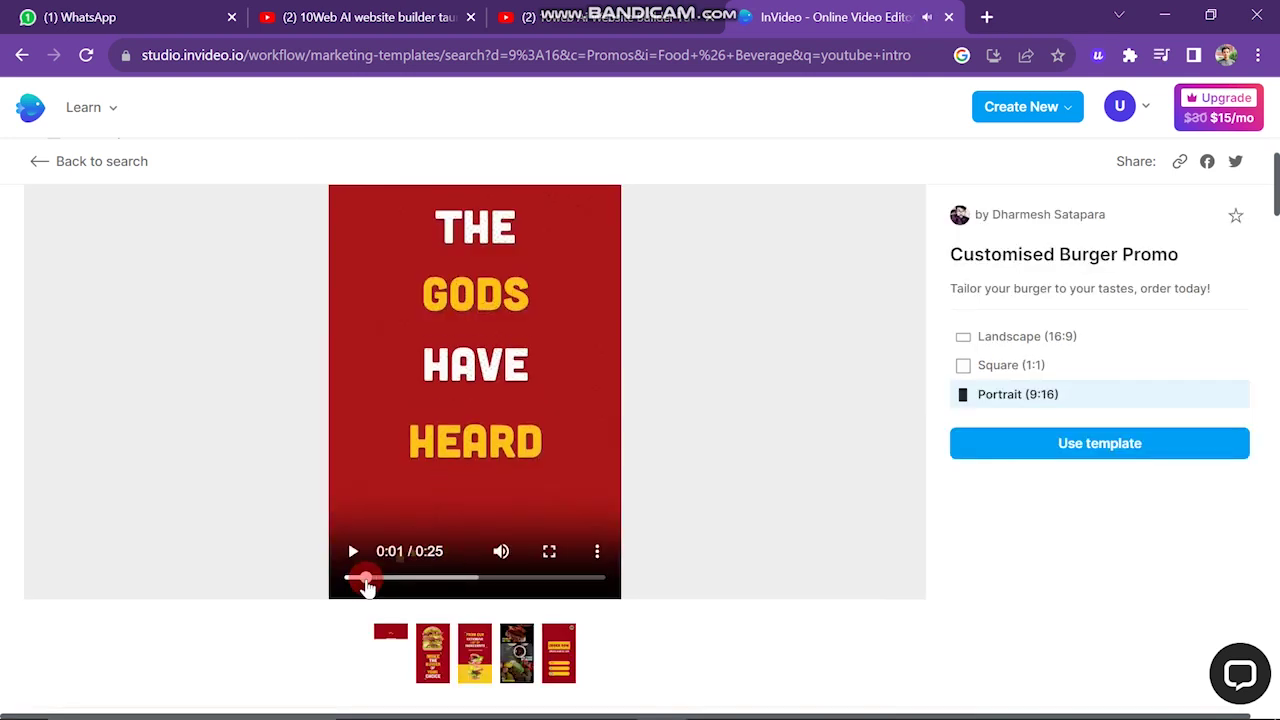
left_click(345, 582)
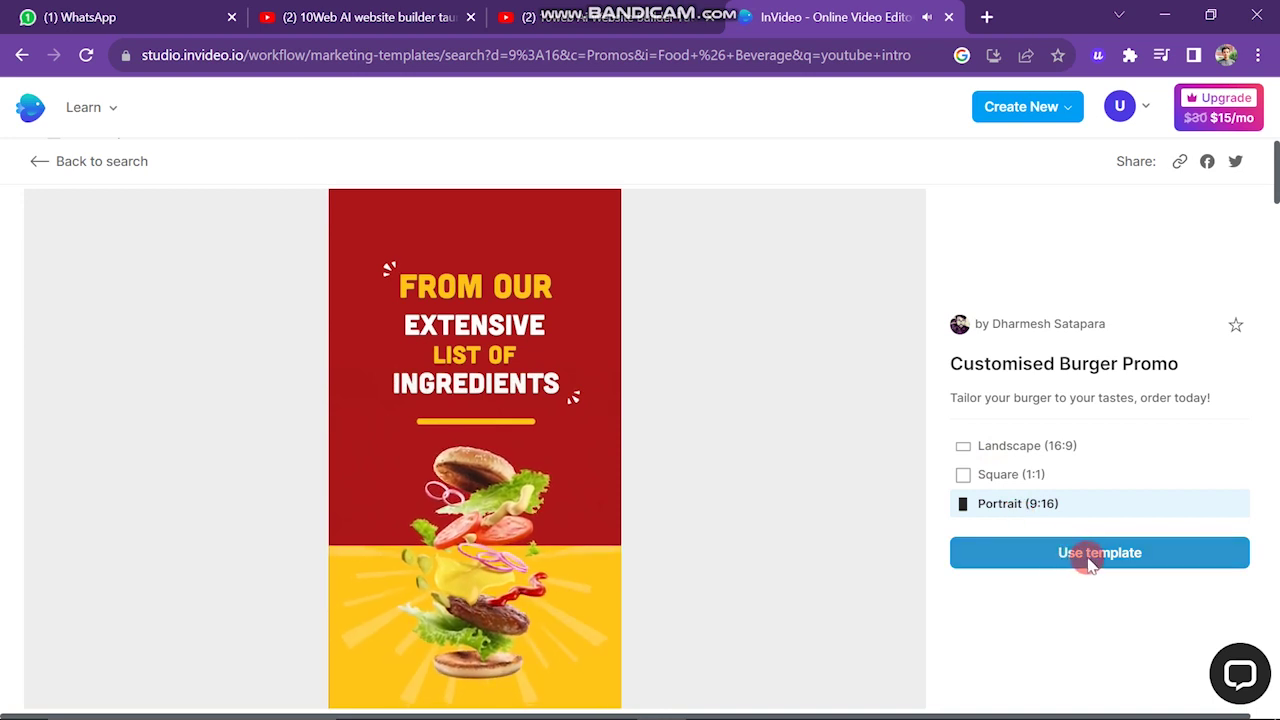
left_click(1090, 560)
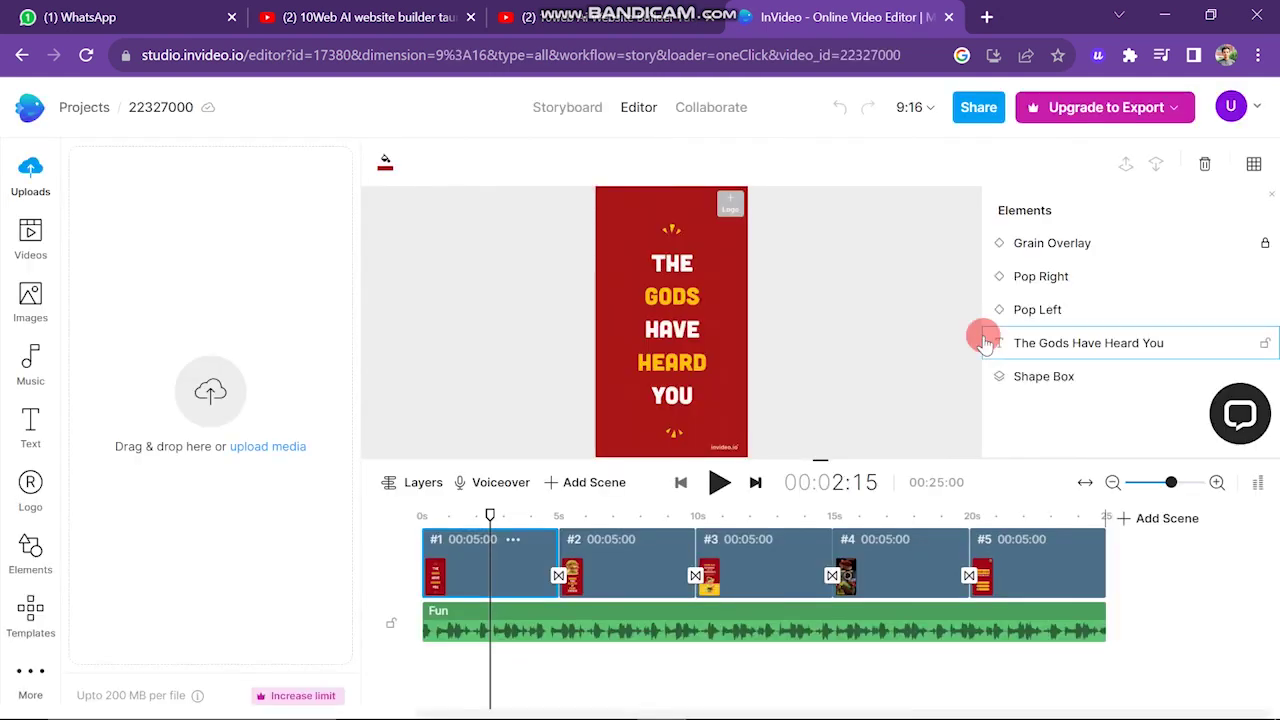
Hide the Elements list, move the playhead to 00:11:14 and bring up the editing options for the Fun music track
left_click(1270, 197)
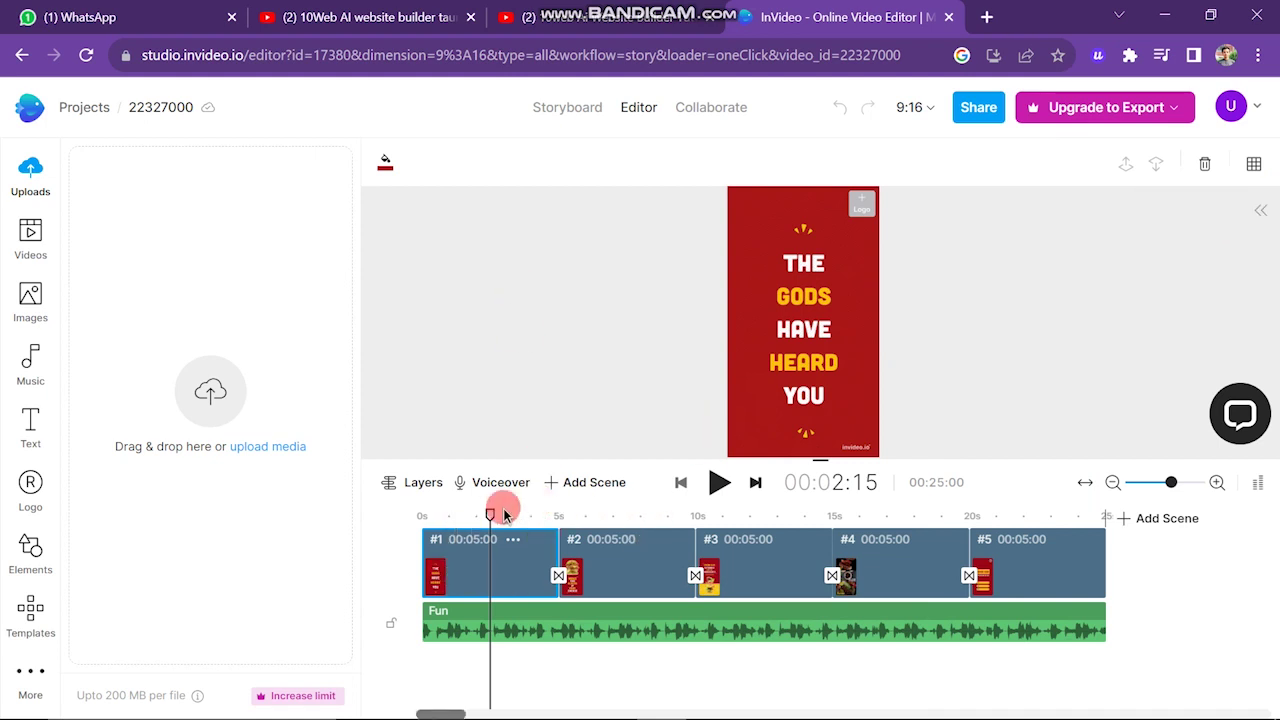
left_click_drag(492, 514, 734, 520)
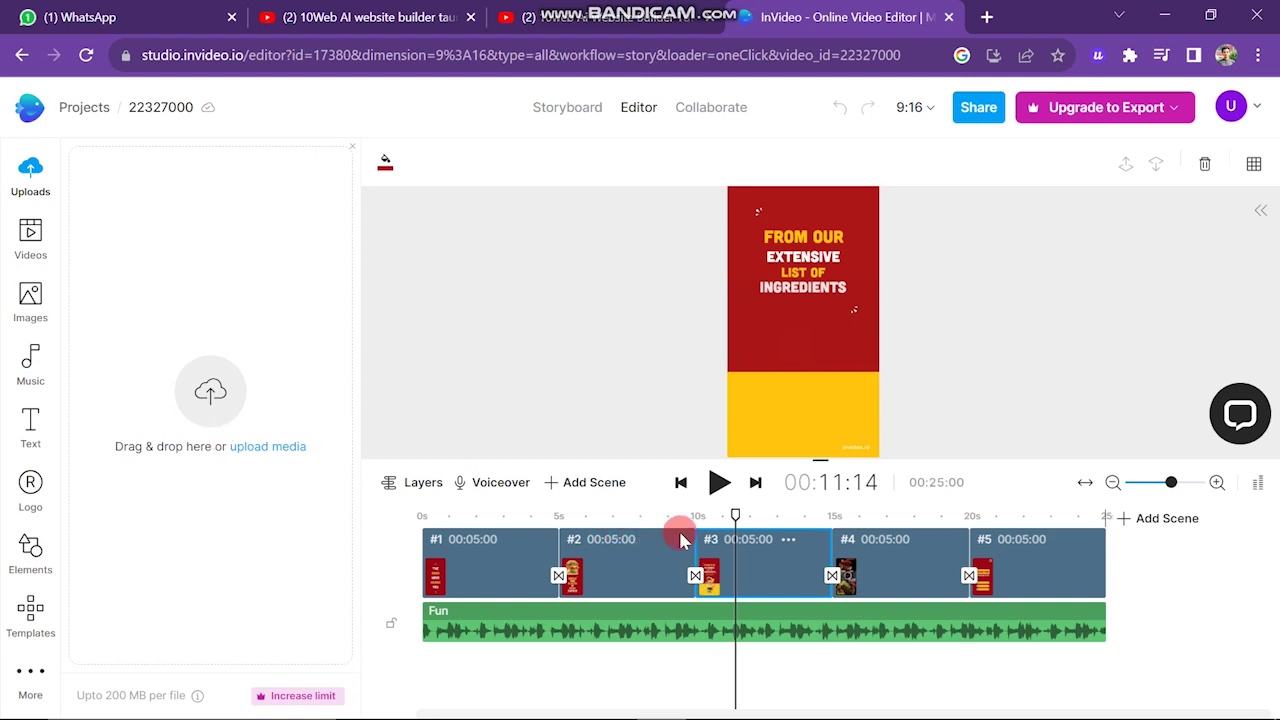
left_click(660, 628)
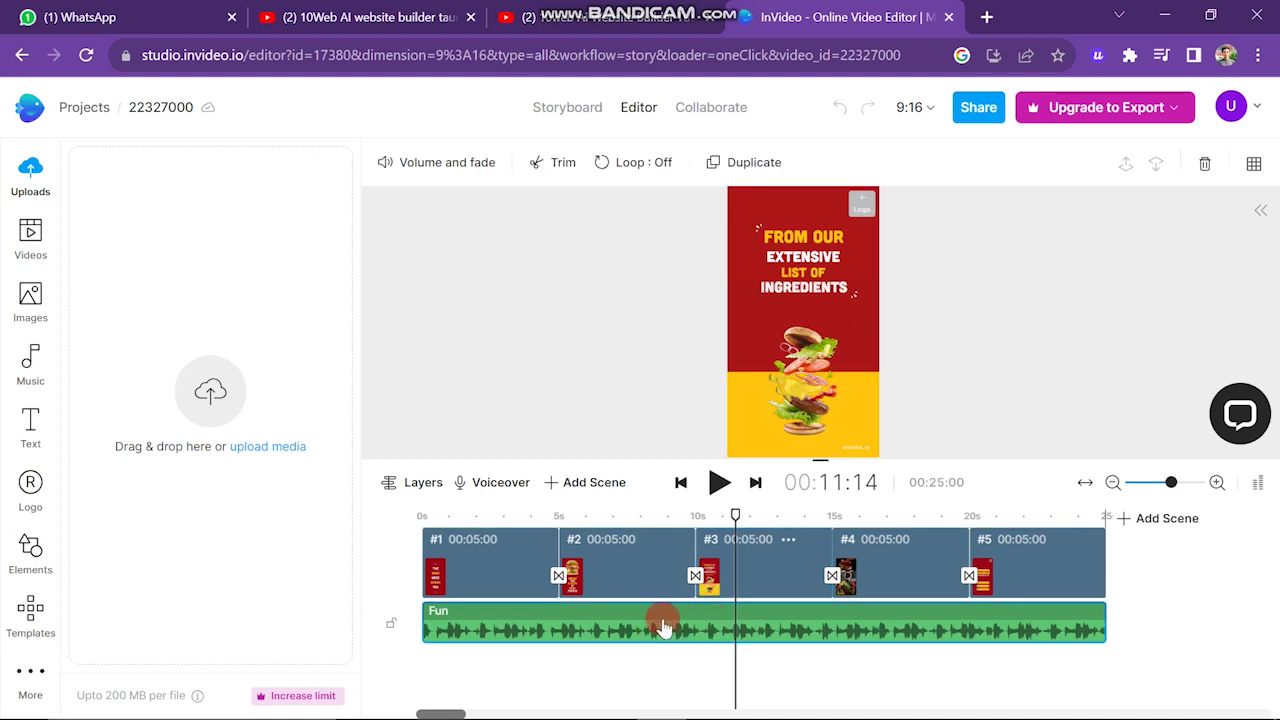
right_click(663, 628)
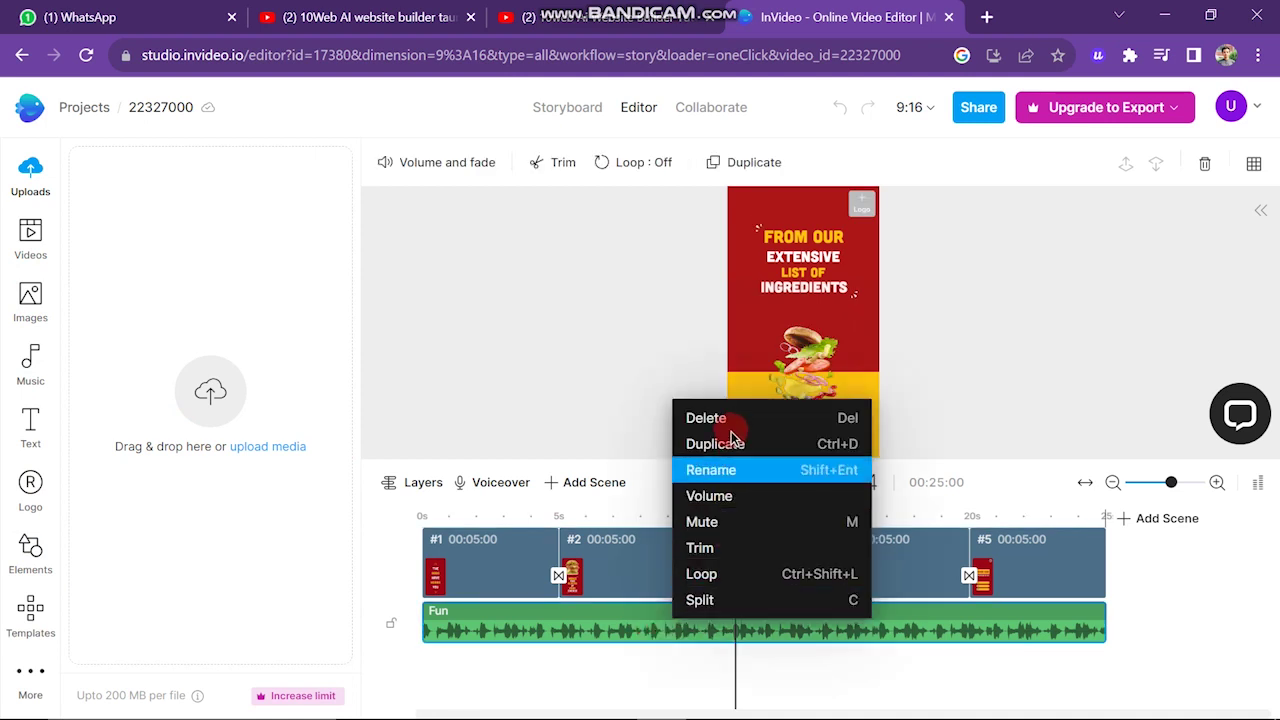
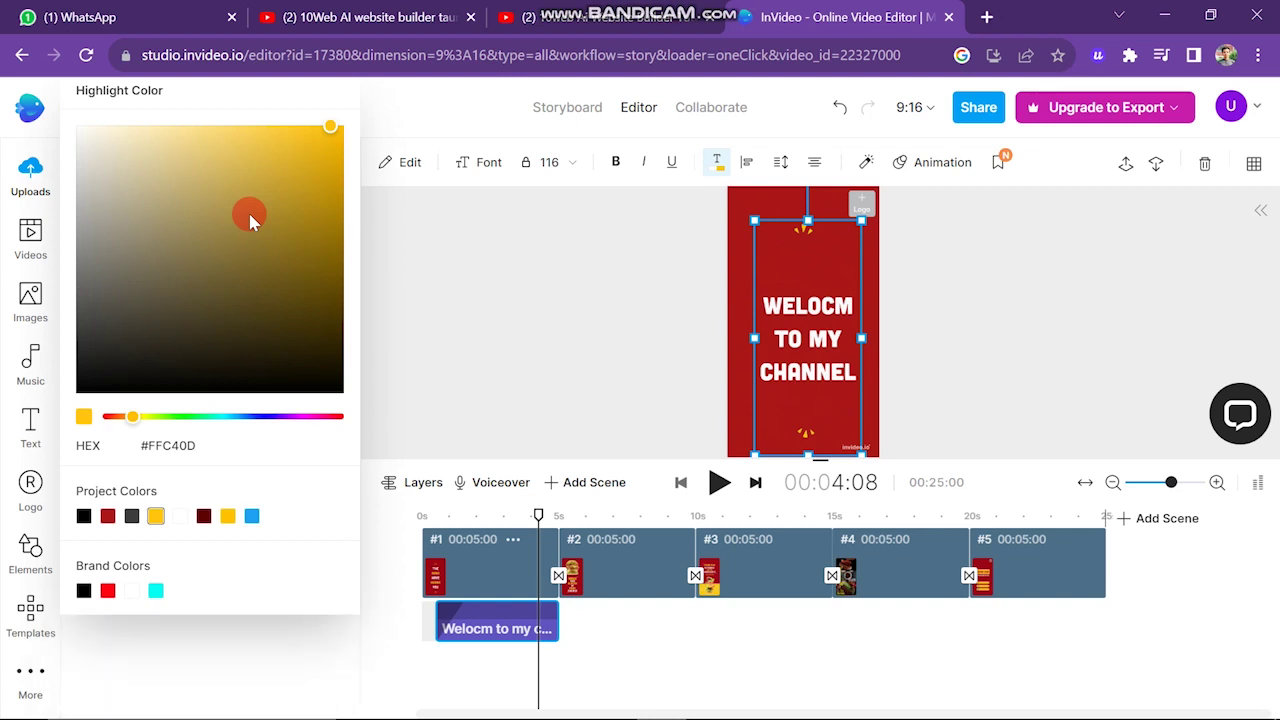
Set the primary colour of the "Welocm to my channel" text to #100909 and replace the previous colour everywhere
left_click(171, 211)
left_click_drag(74, 214, 106, 267)
left_click_drag(176, 460, 177, 470)
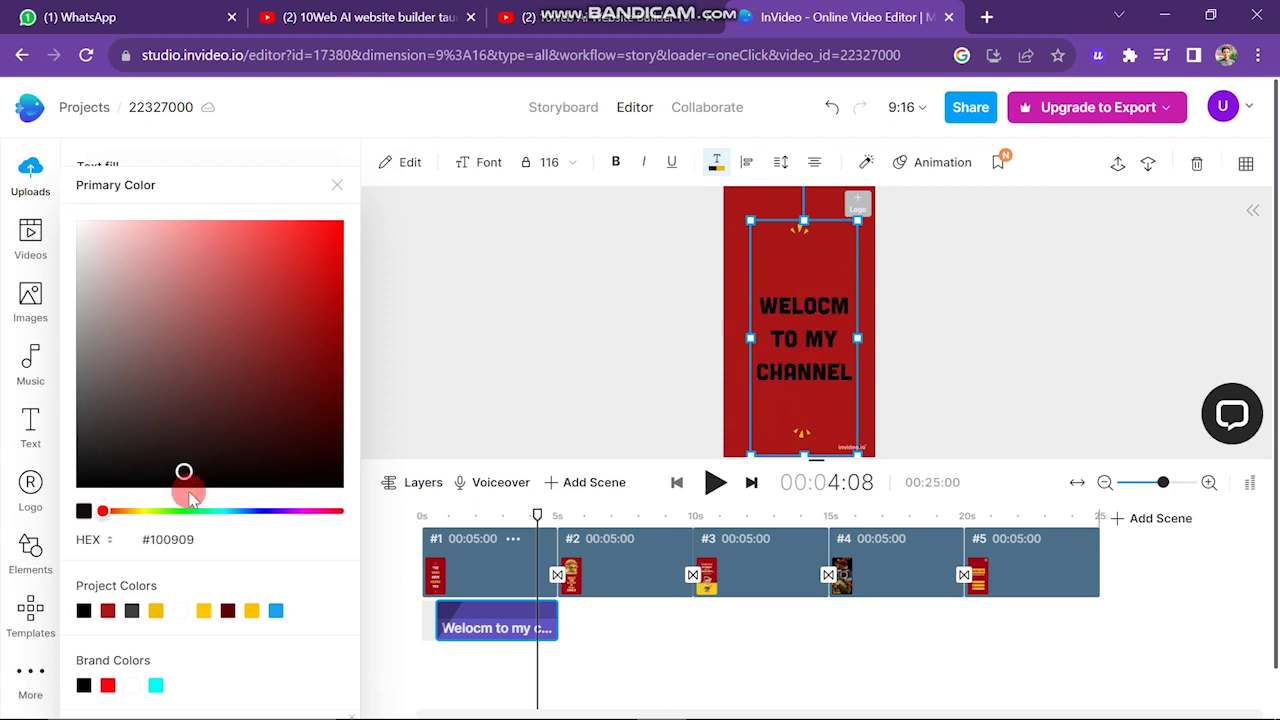
scroll(395, 297, "down", 1)
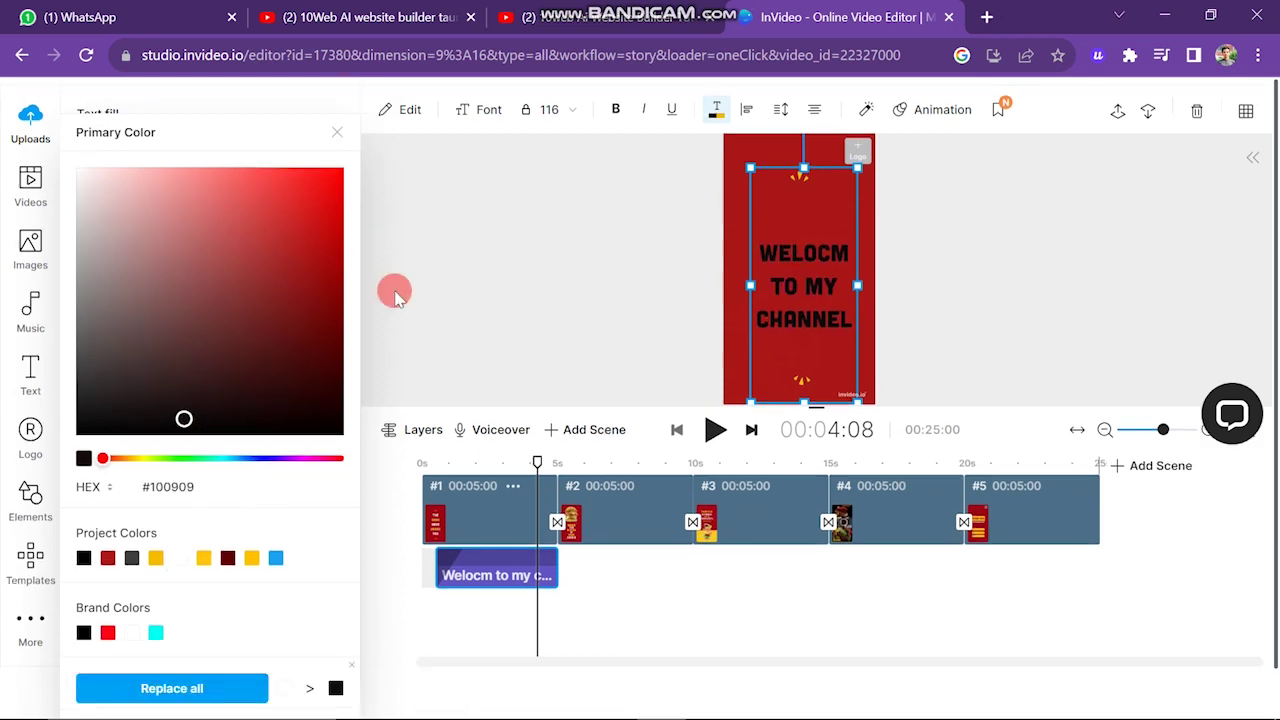
left_click(233, 690)
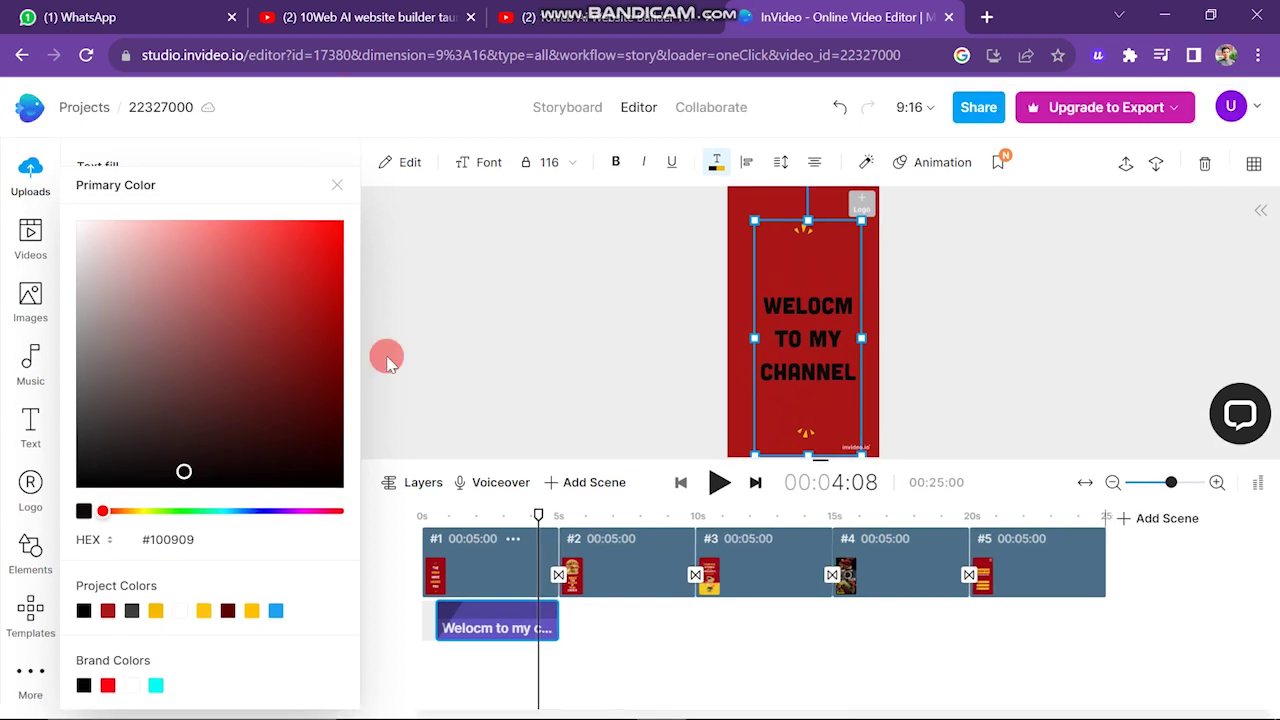
left_click(337, 185)
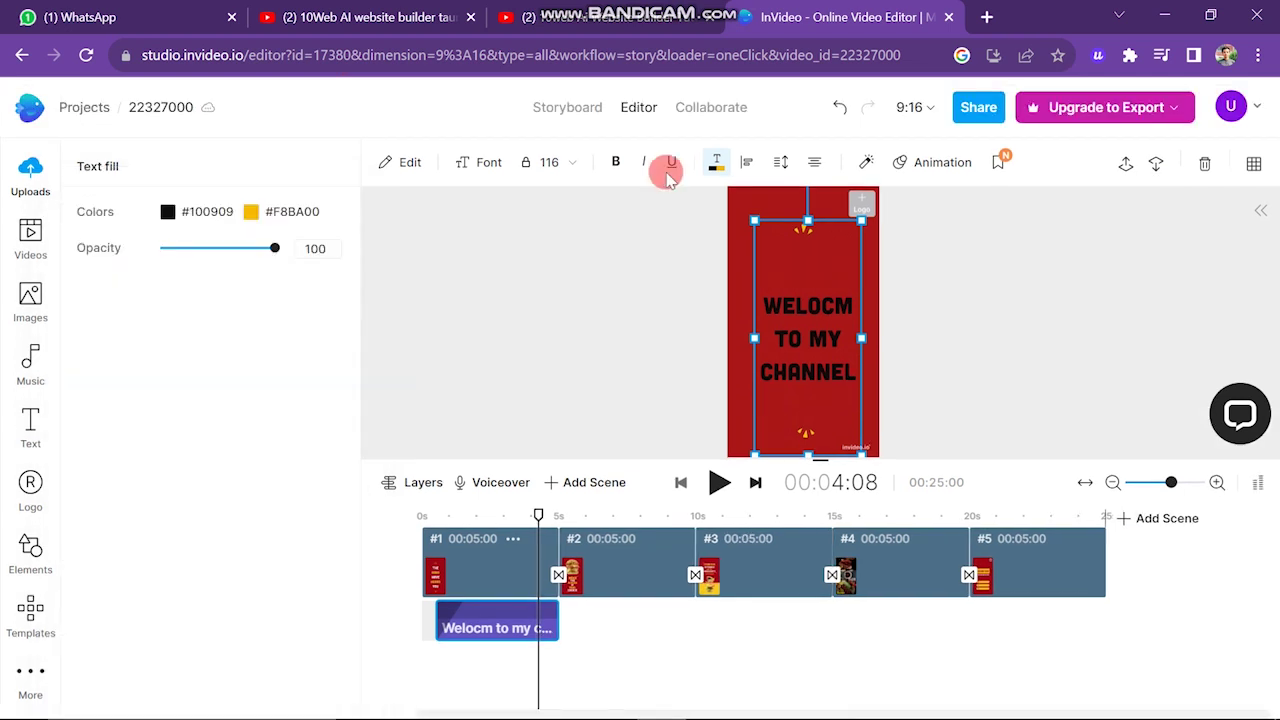
Make the "Welocm to my channel" text bold and underlined with Color Burn text blending
left_click(616, 164)
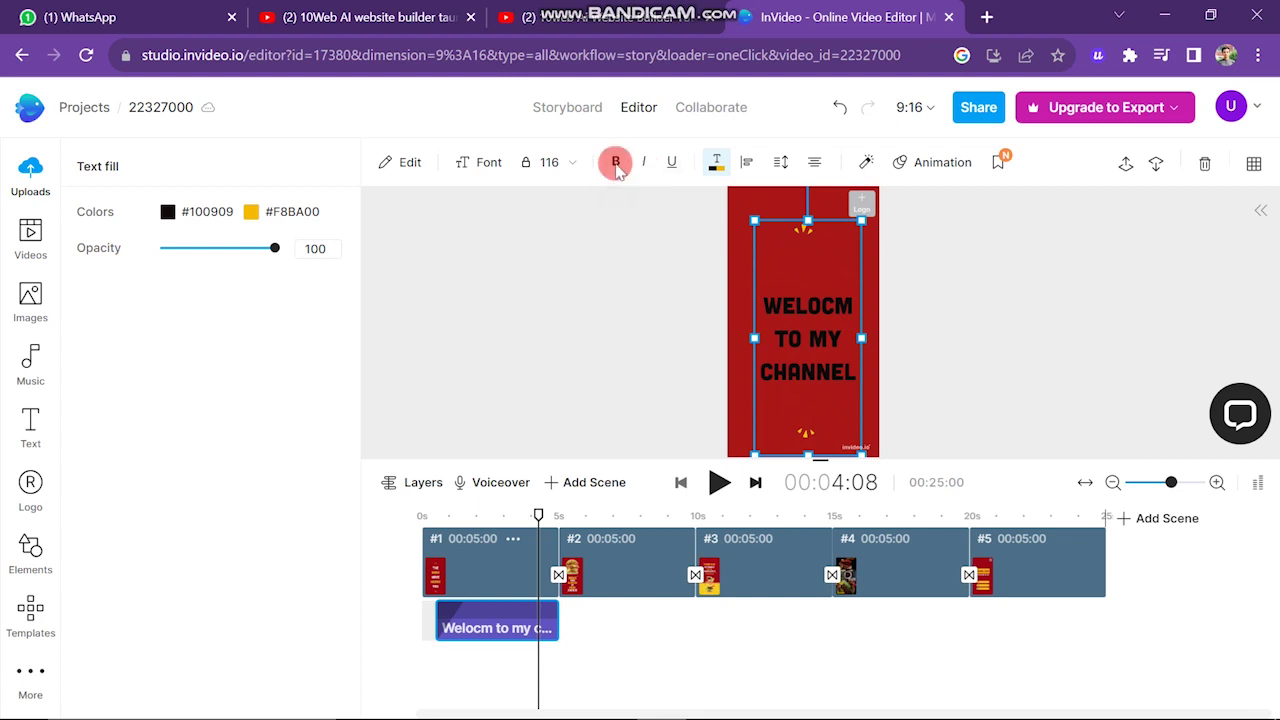
left_click(729, 286)
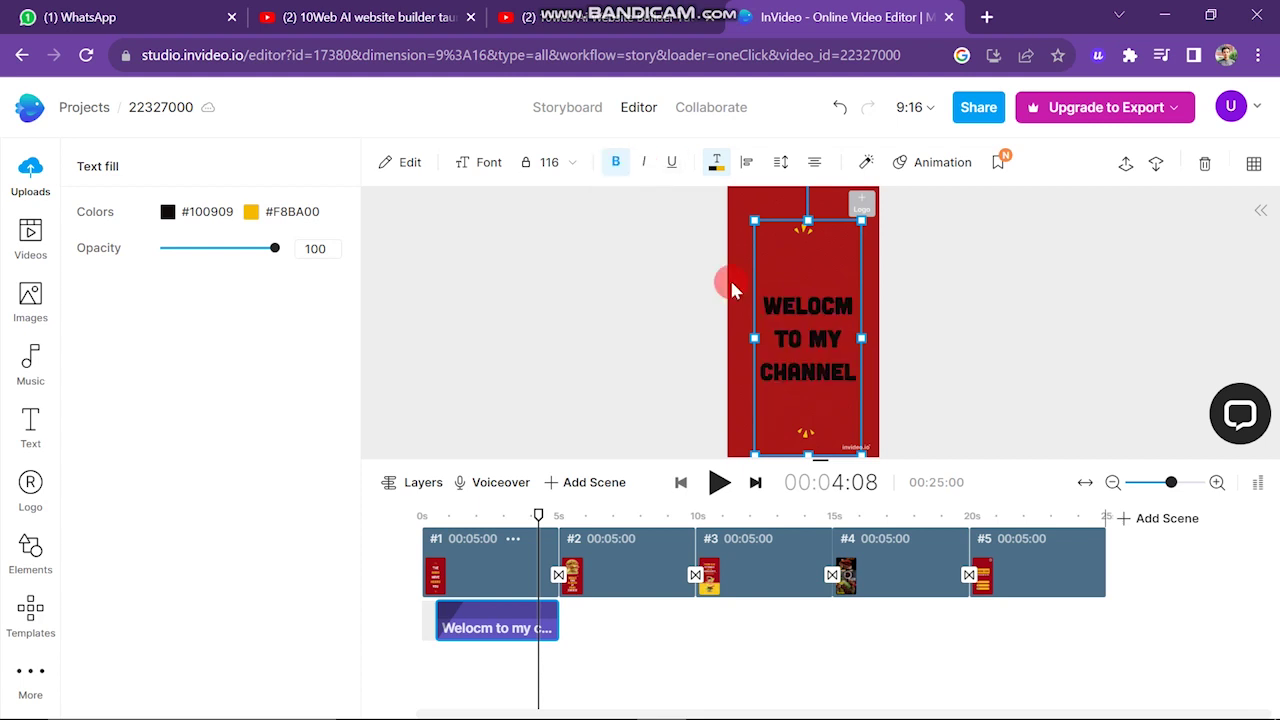
left_click(258, 466)
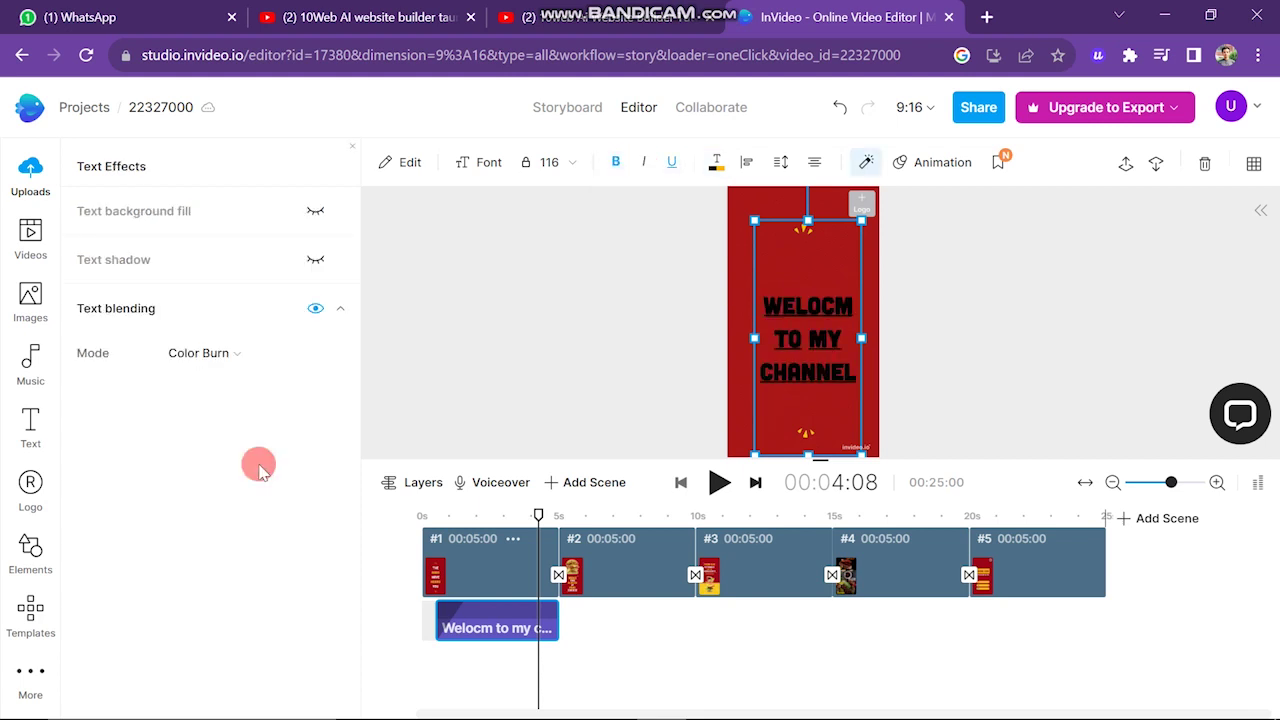
Upload The_Eagles_Tech_-_LOGO-removebg-preview as a logo and place it in the video's logo spot
left_click(863, 205)
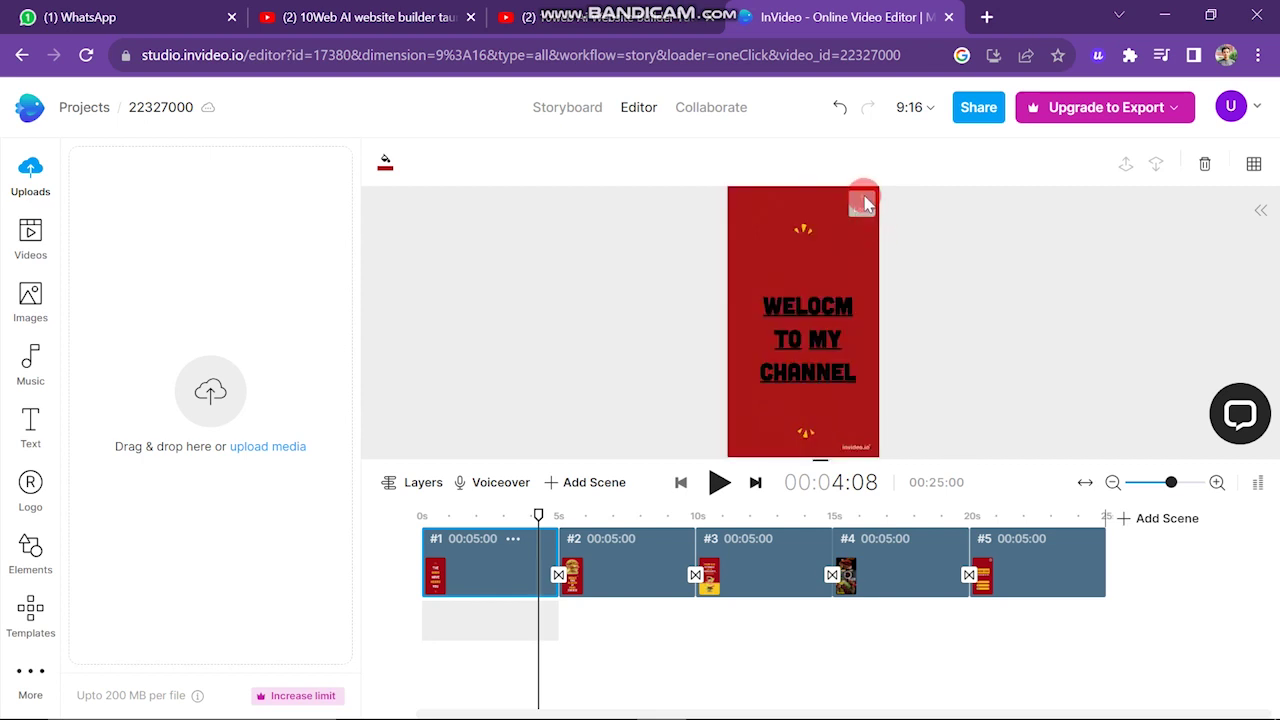
left_click(866, 205)
left_click(412, 348)
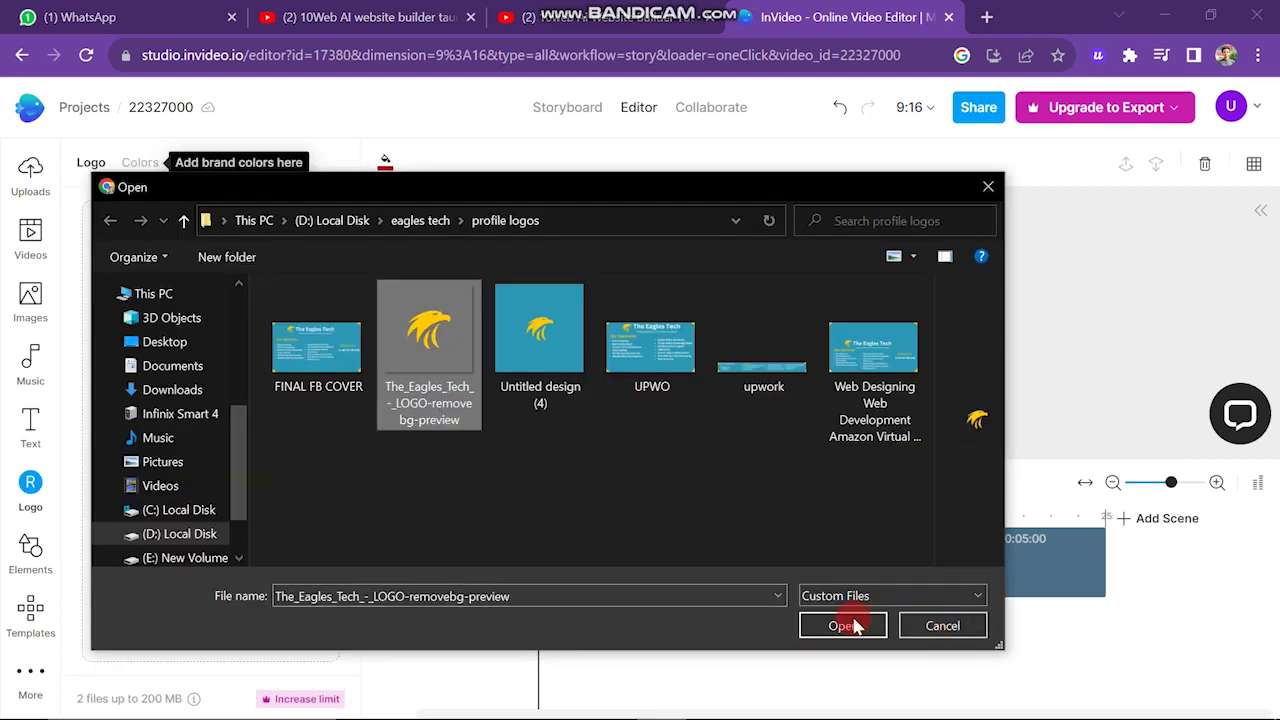
left_click(853, 625)
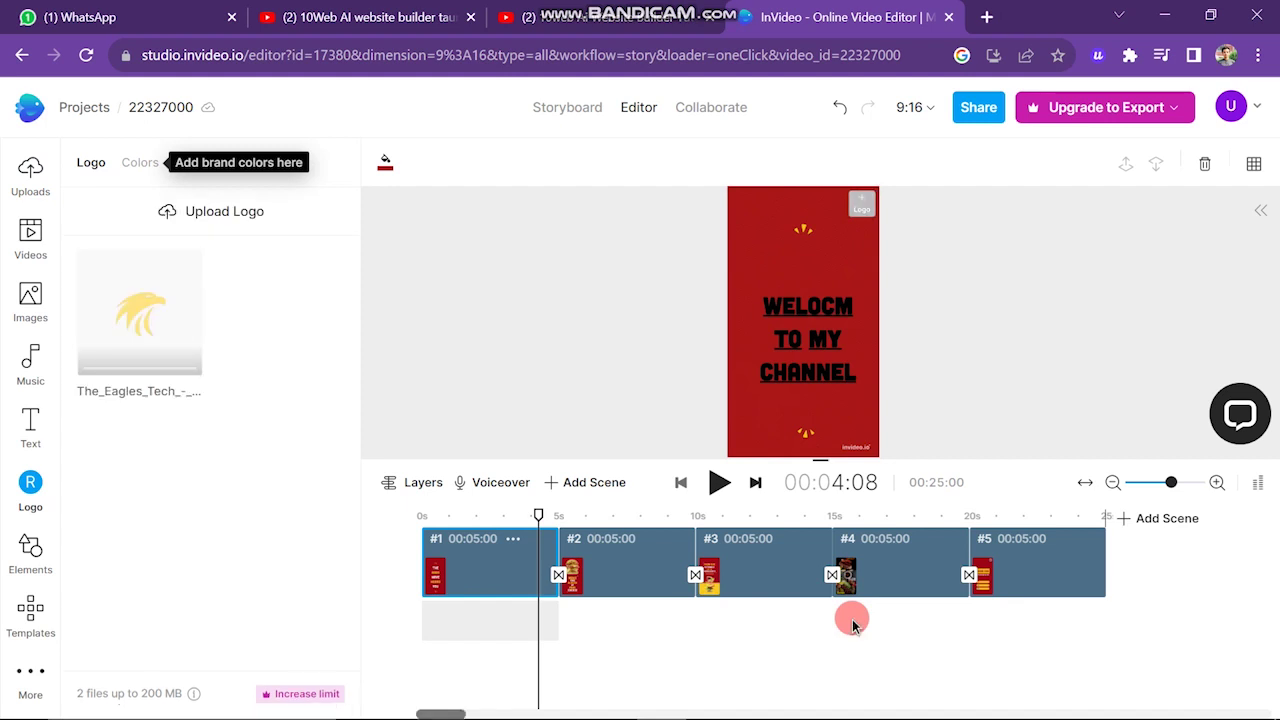
left_click(126, 328)
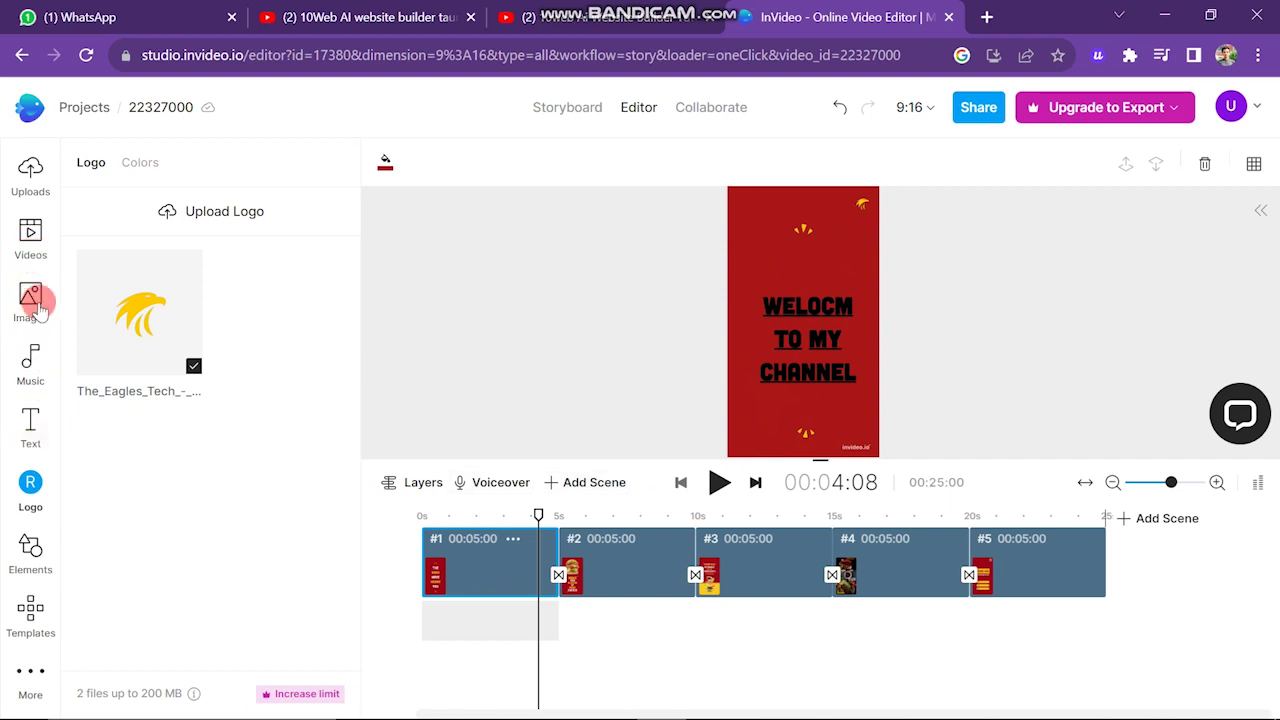
Browse the music moods, upload the audio file "It Doesn't Need To ..." to the project's media and move the playhead further along the timeline
left_click(30, 365)
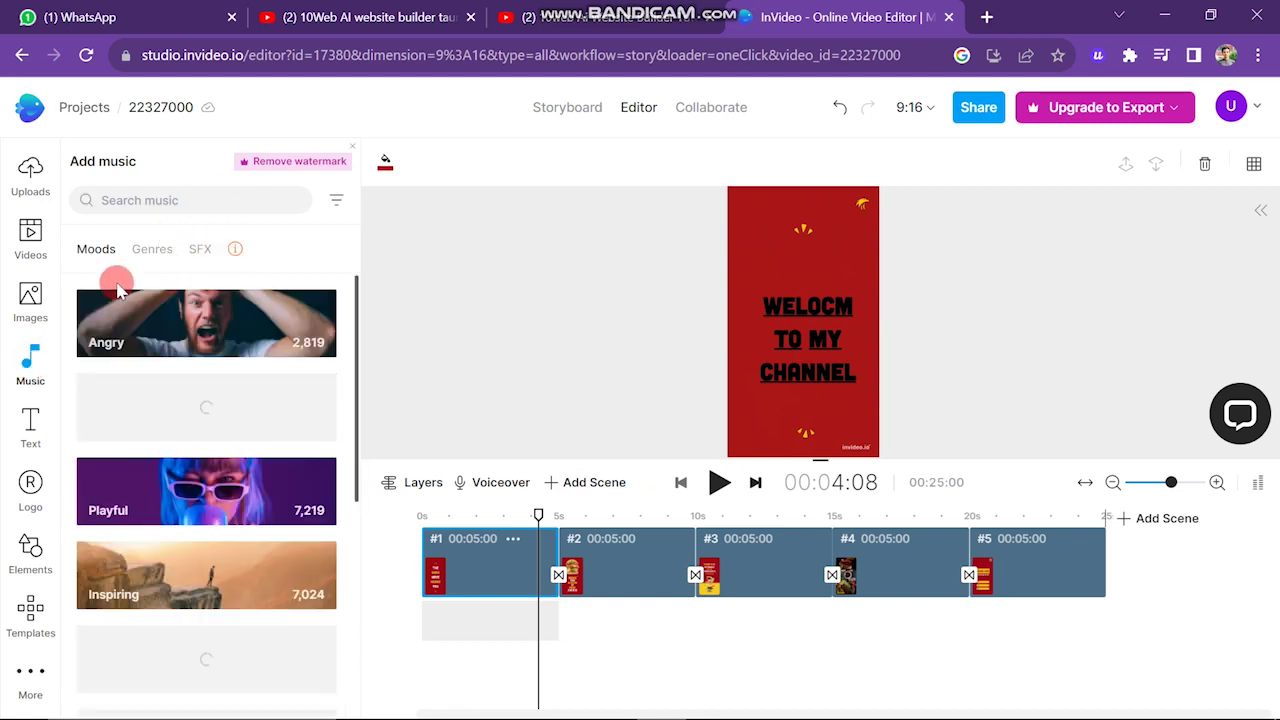
scroll(251, 493, "down", 5)
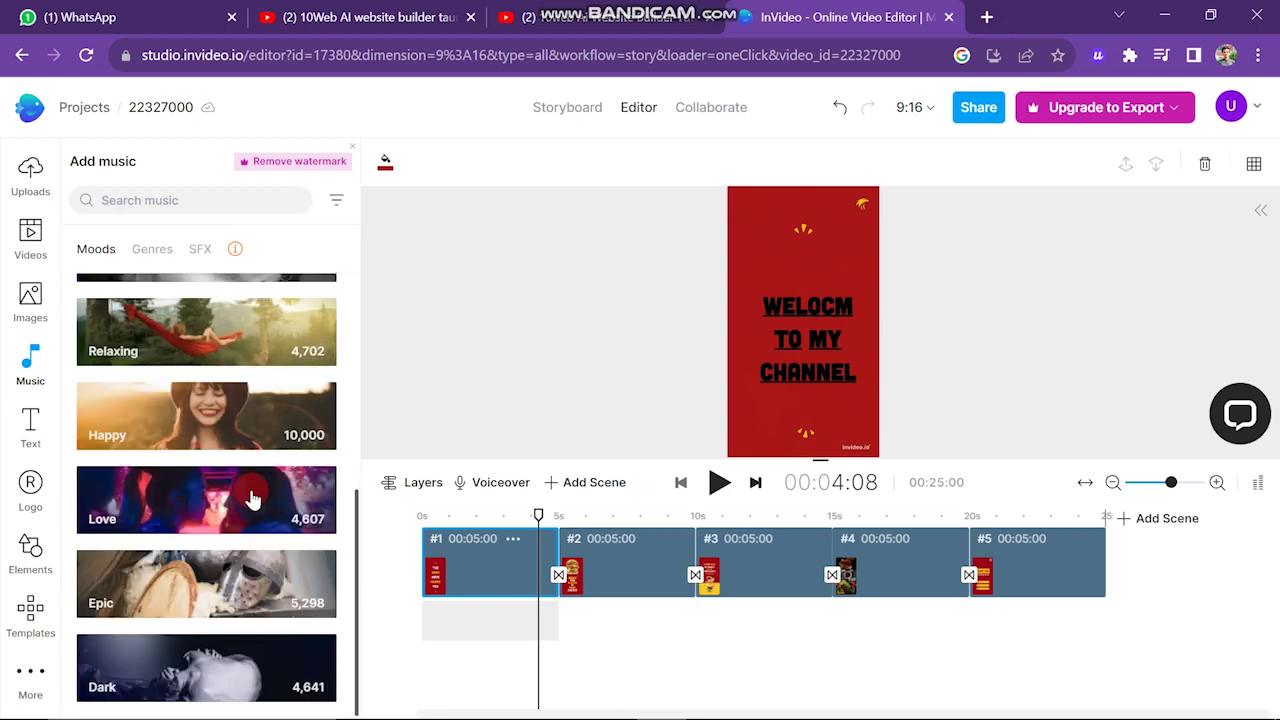
scroll(253, 498, "up", 2)
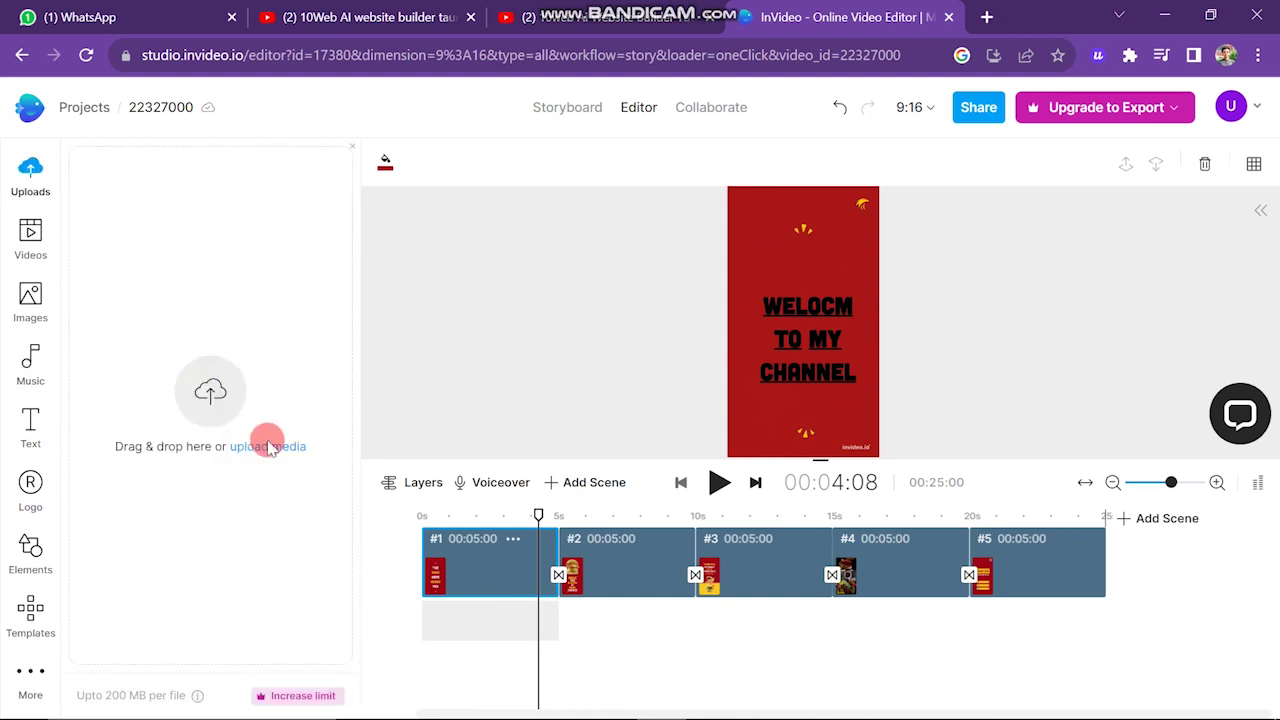
left_click(268, 446)
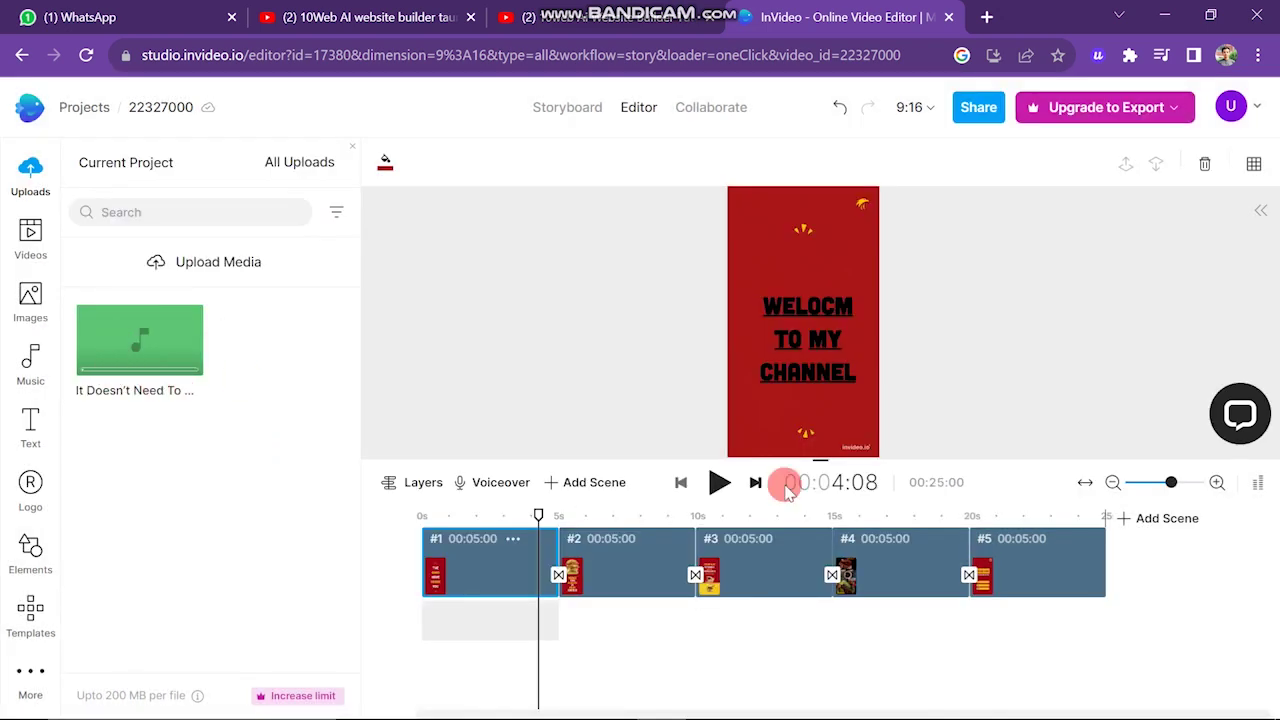
left_click_drag(540, 515, 751, 563)
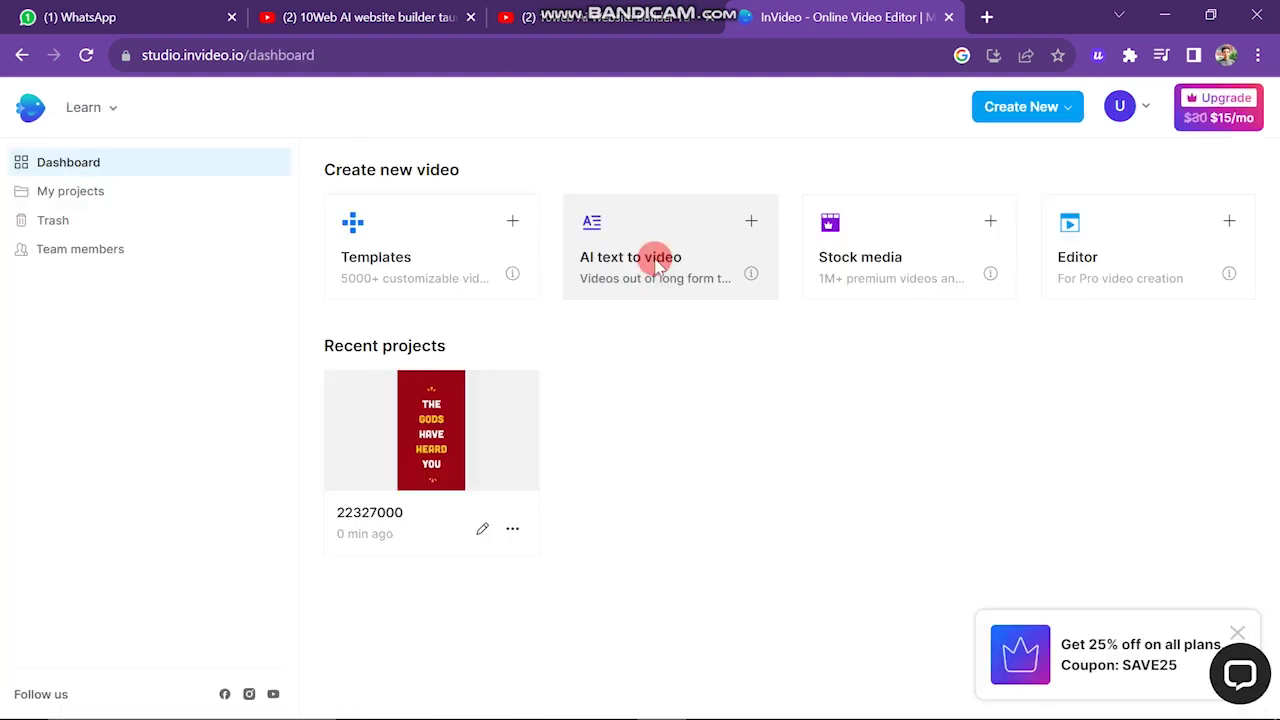
Start the AI text to video workflow from the dashboard and look through its suggested templates
left_click(651, 257)
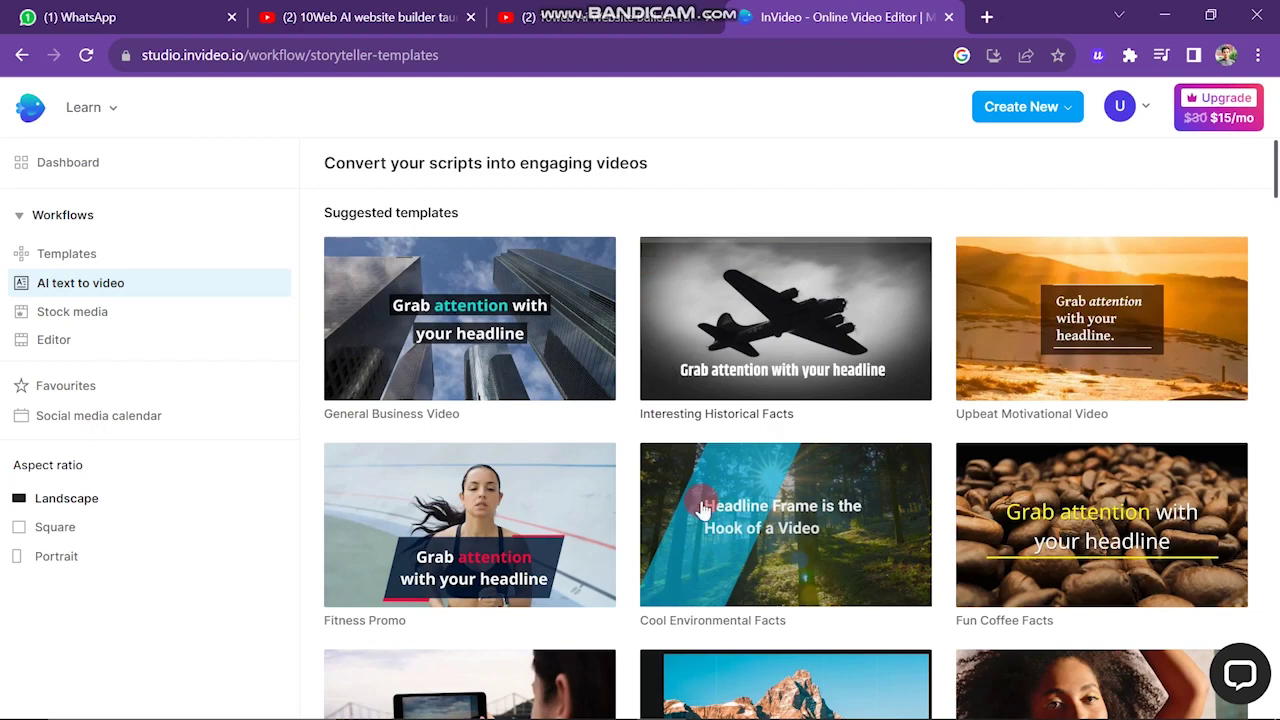
scroll(700, 508, "down", 3)
scroll(703, 510, "down", 3)
scroll(703, 510, "up", 6)
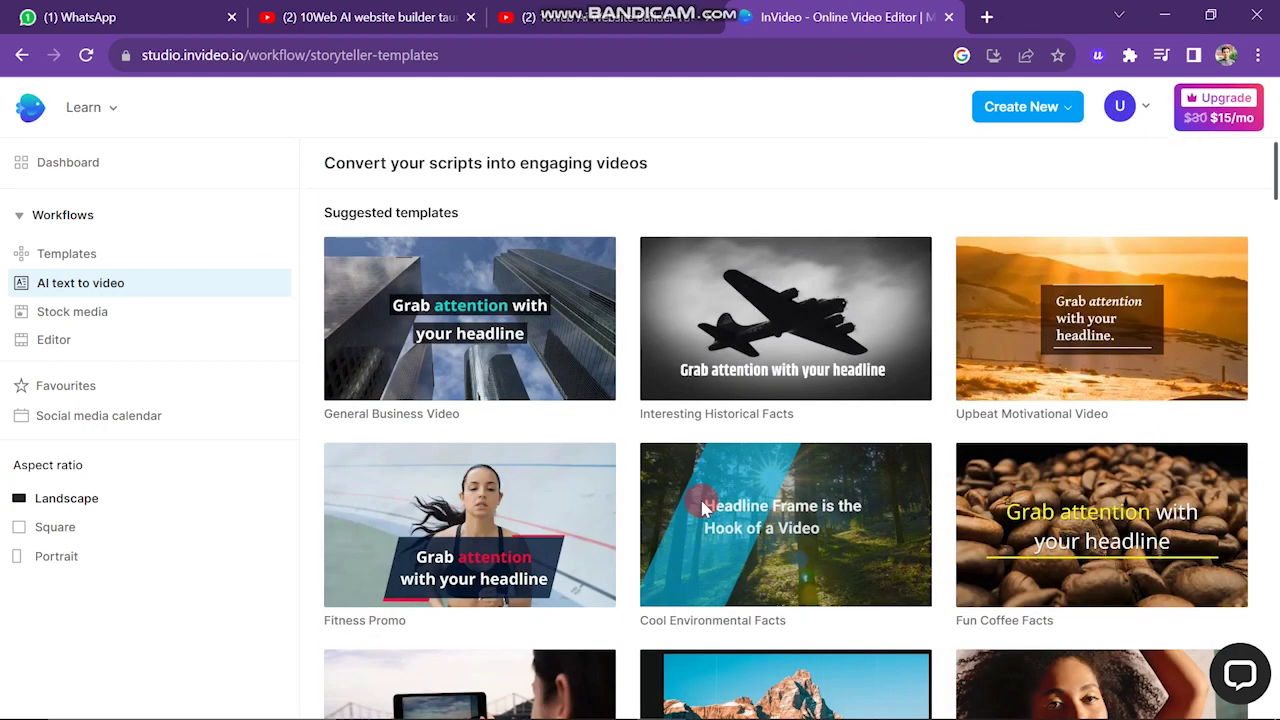
scroll(703, 510, "down", 3)
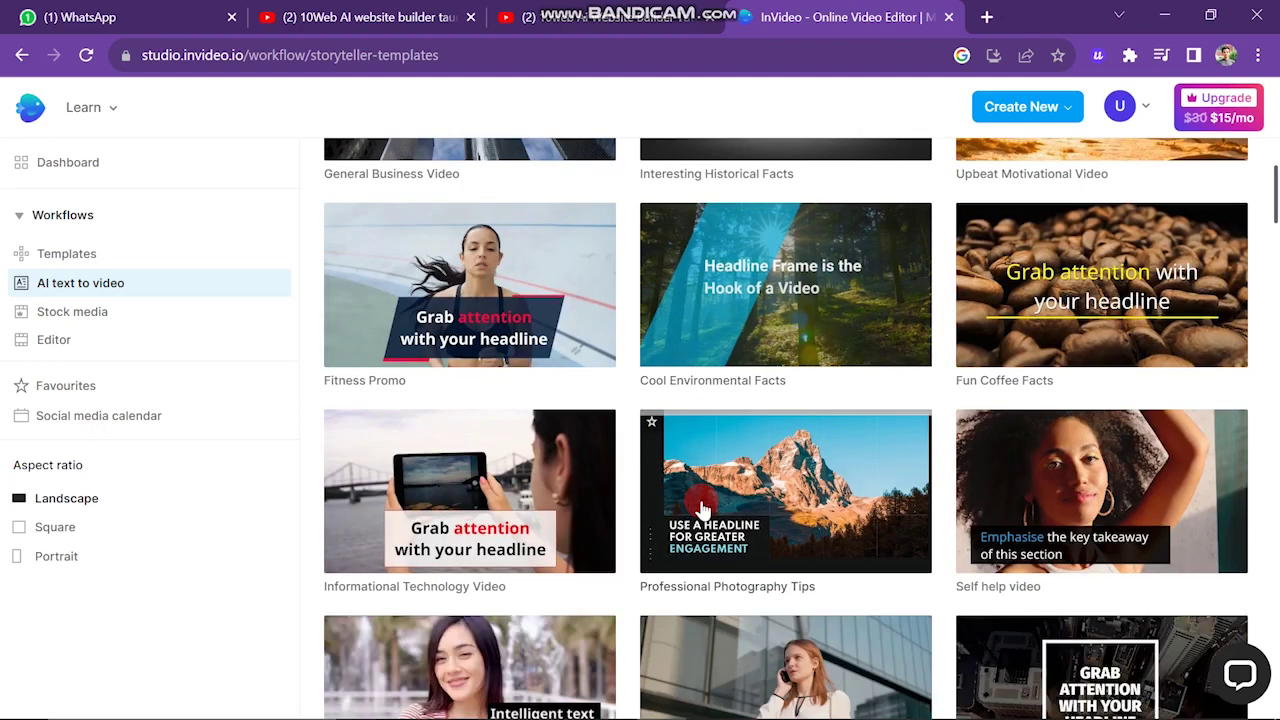
scroll(703, 510, "down", 3)
scroll(700, 505, "down", 3)
scroll(660, 490, "up", 9)
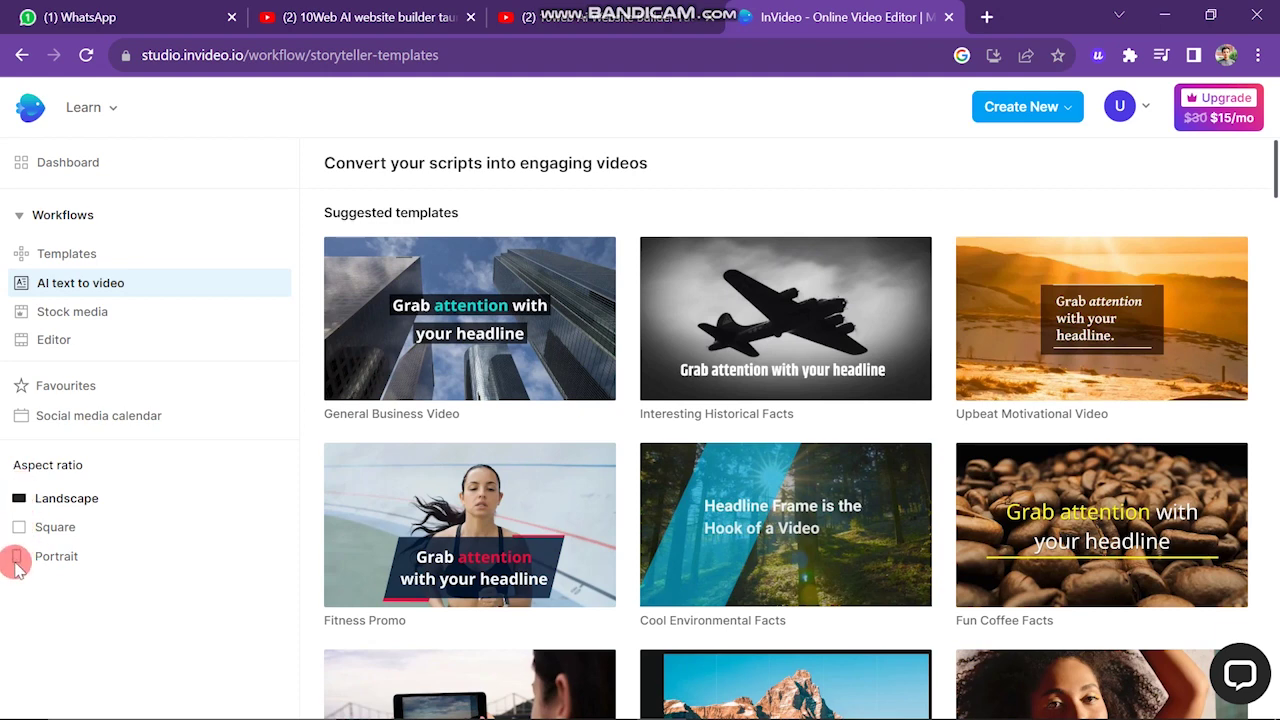
Preview the Cool Environmental Facts template and use it in Landscape (16:9) format
scroll(791, 583, "down", 1)
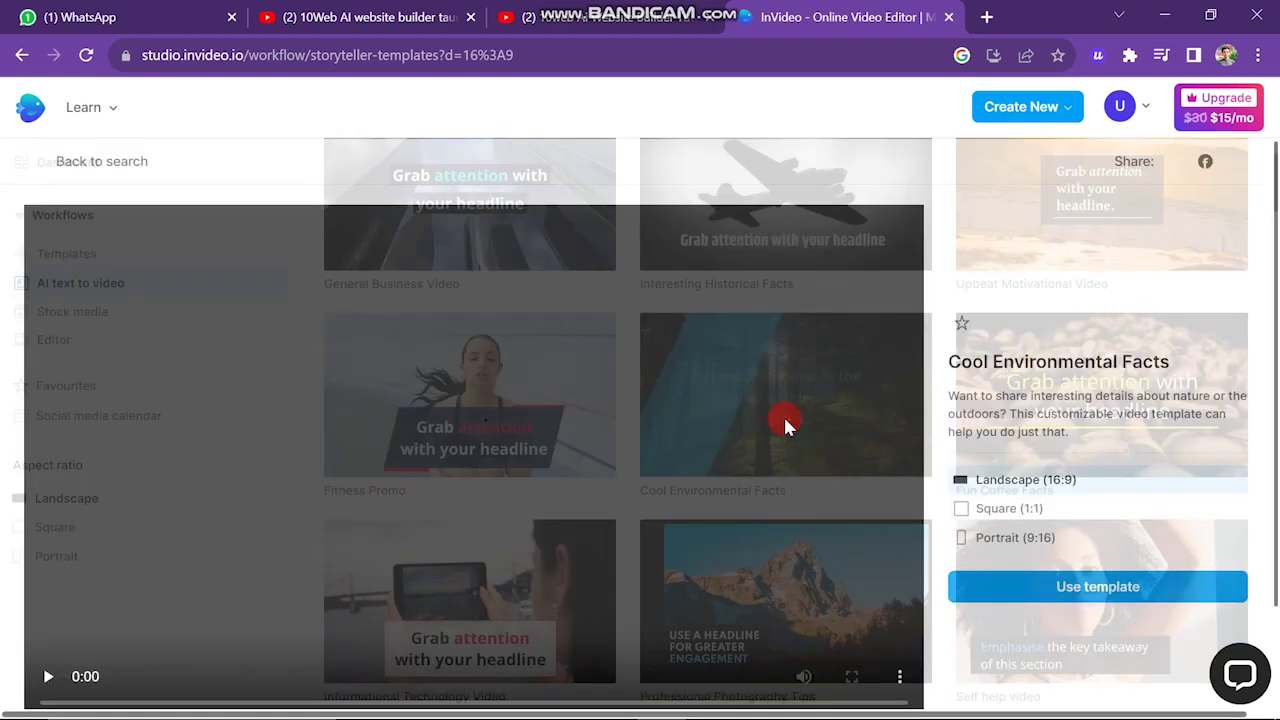
left_click(785, 425)
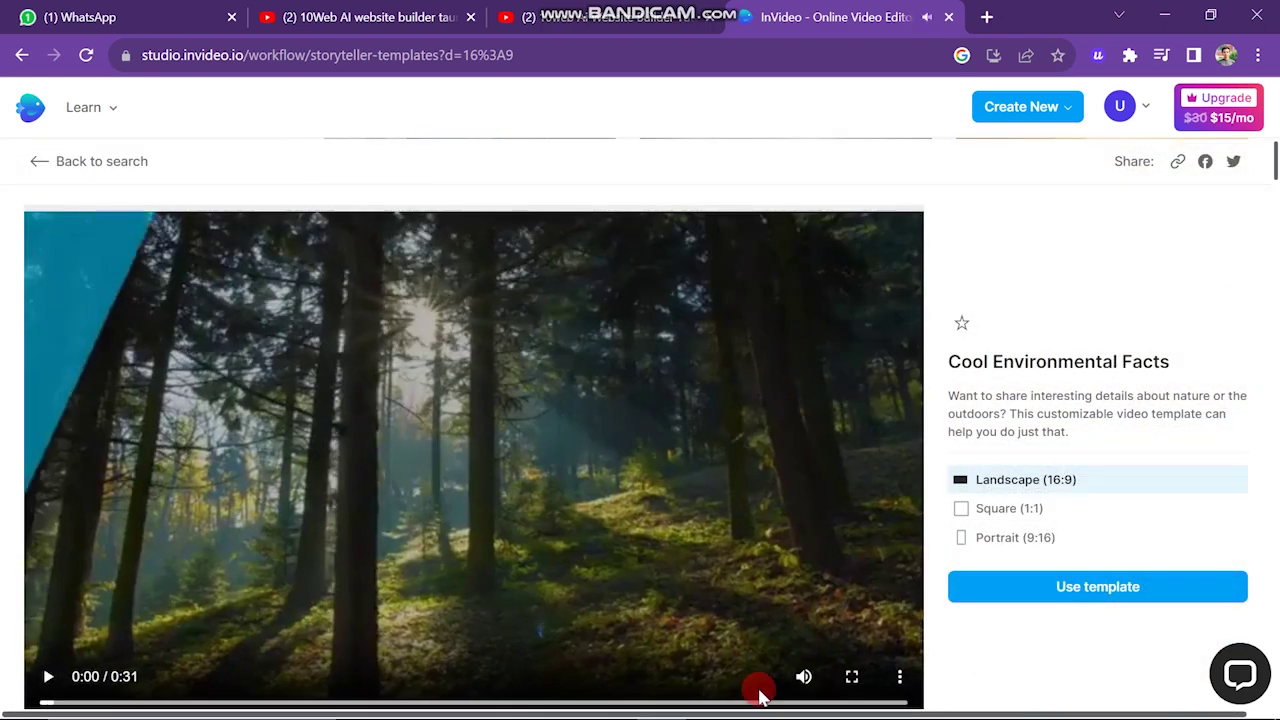
mouse_move(680, 712)
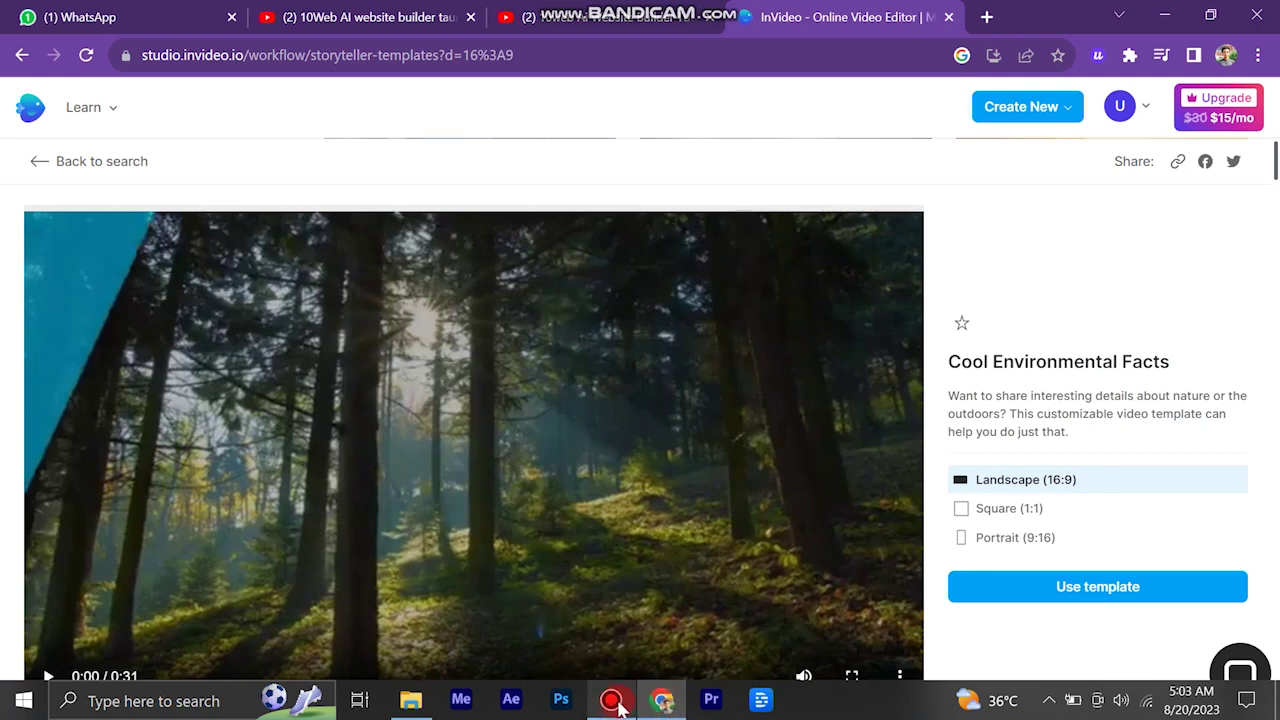
scroll(800, 360, "down", 3)
scroll(600, 365, "up", 1)
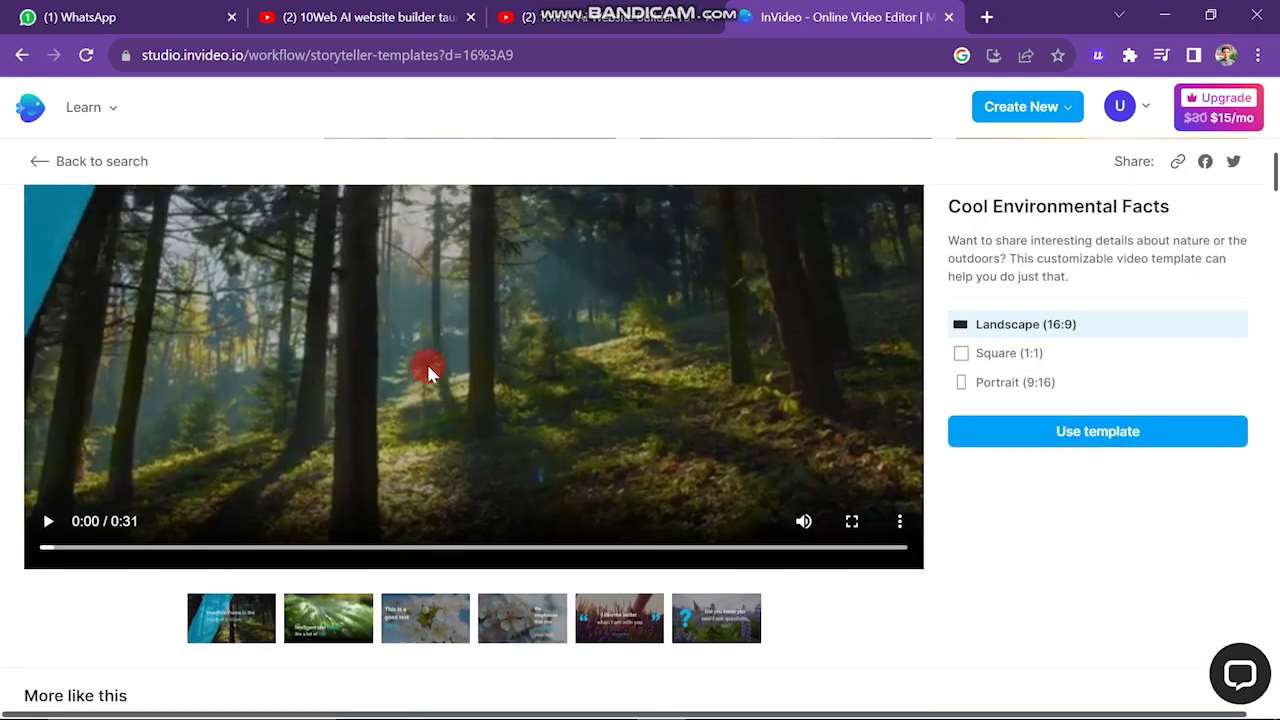
left_click(428, 372)
left_click(1060, 557)
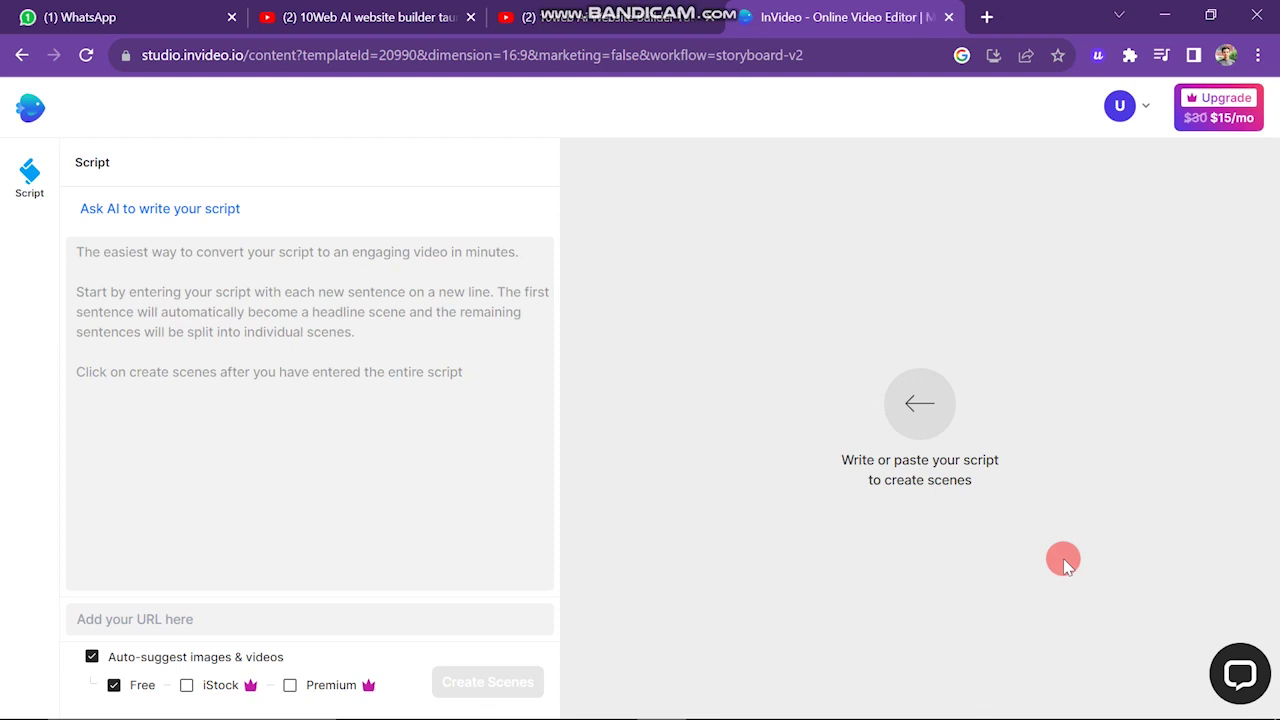
Have AI generate a script from the description "Top 10 countries to visit in 2023"
left_click_drag(83, 209, 314, 211)
left_click(314, 211)
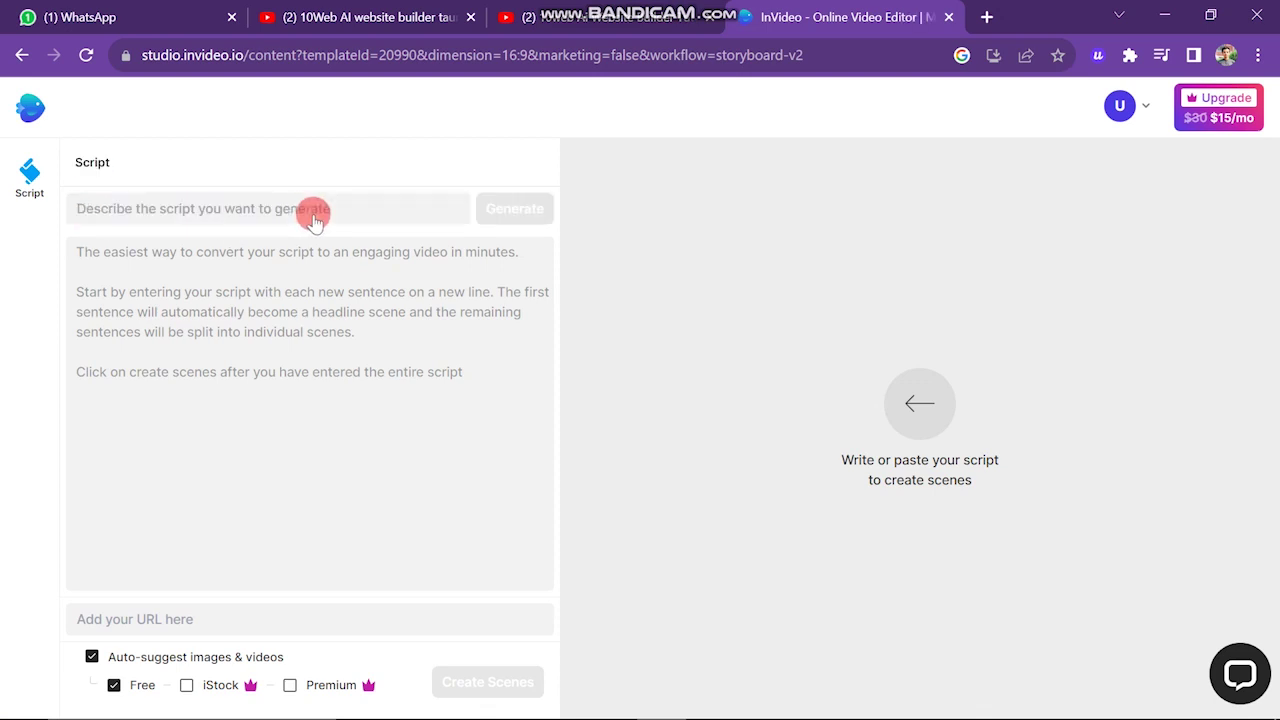
left_click(334, 215)
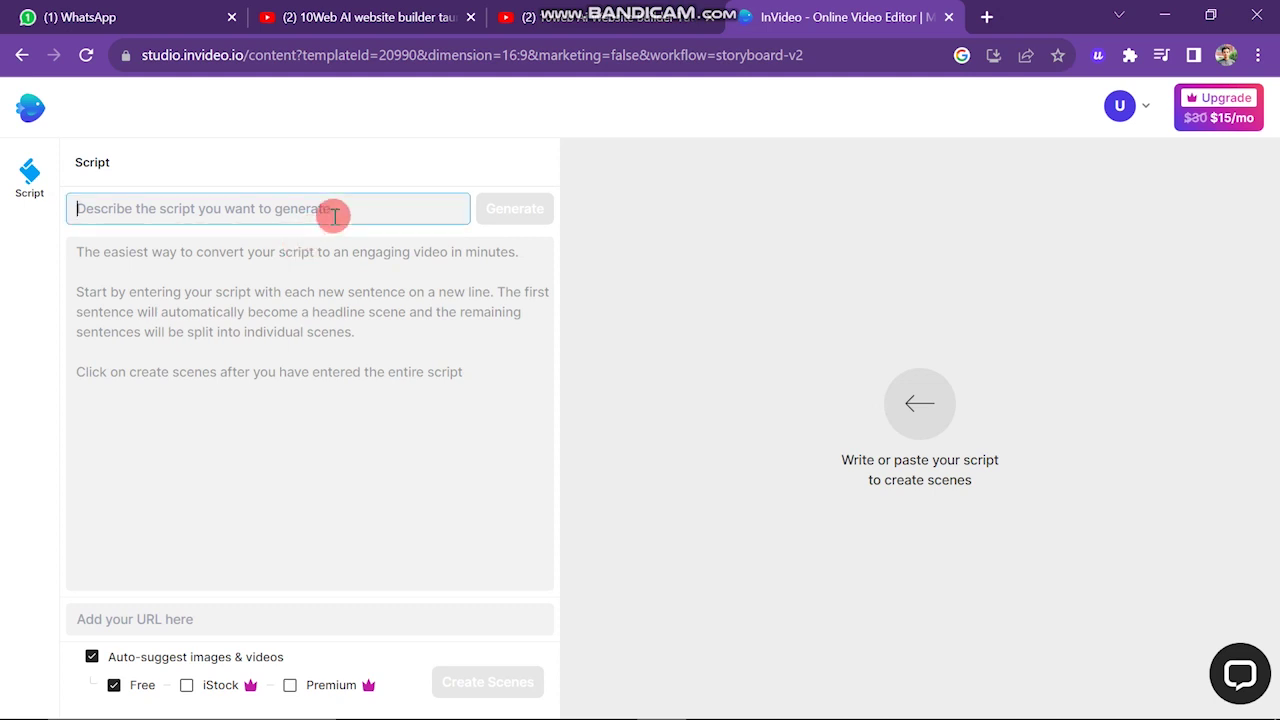
left_click(320, 337)
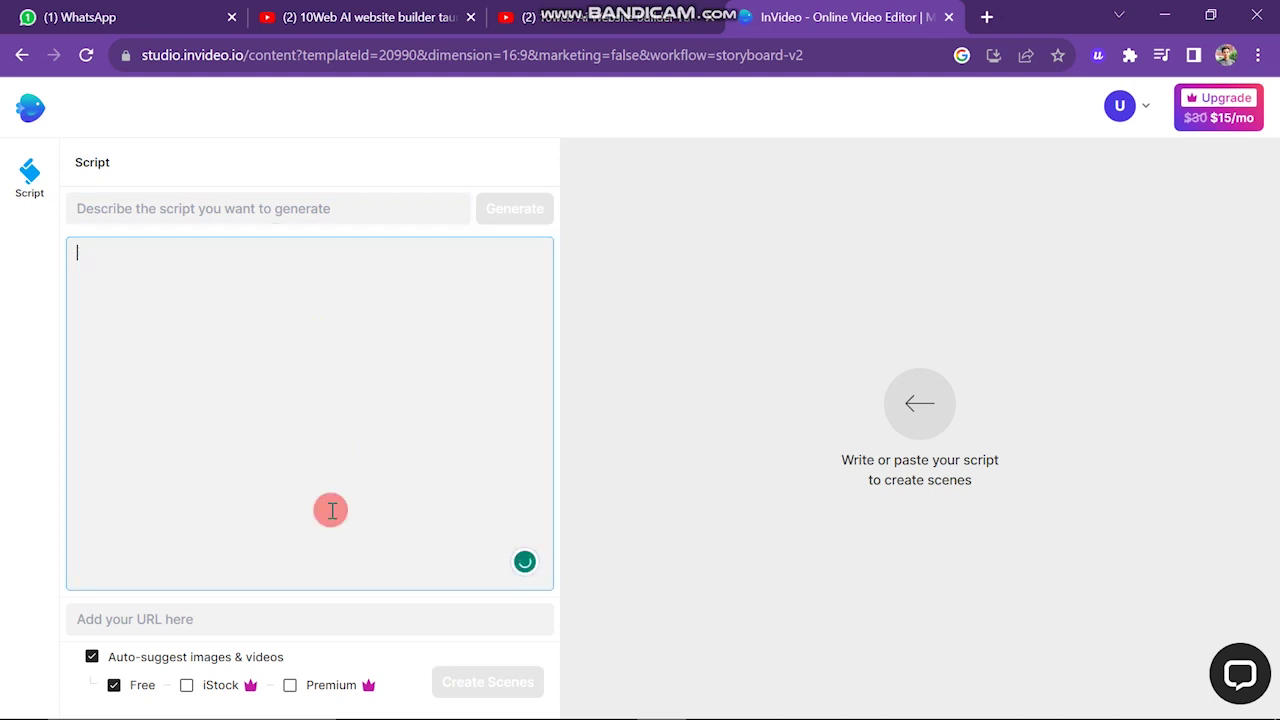
left_click(340, 214)
type("Top 10 countries to visit in 2023")
key("Return")
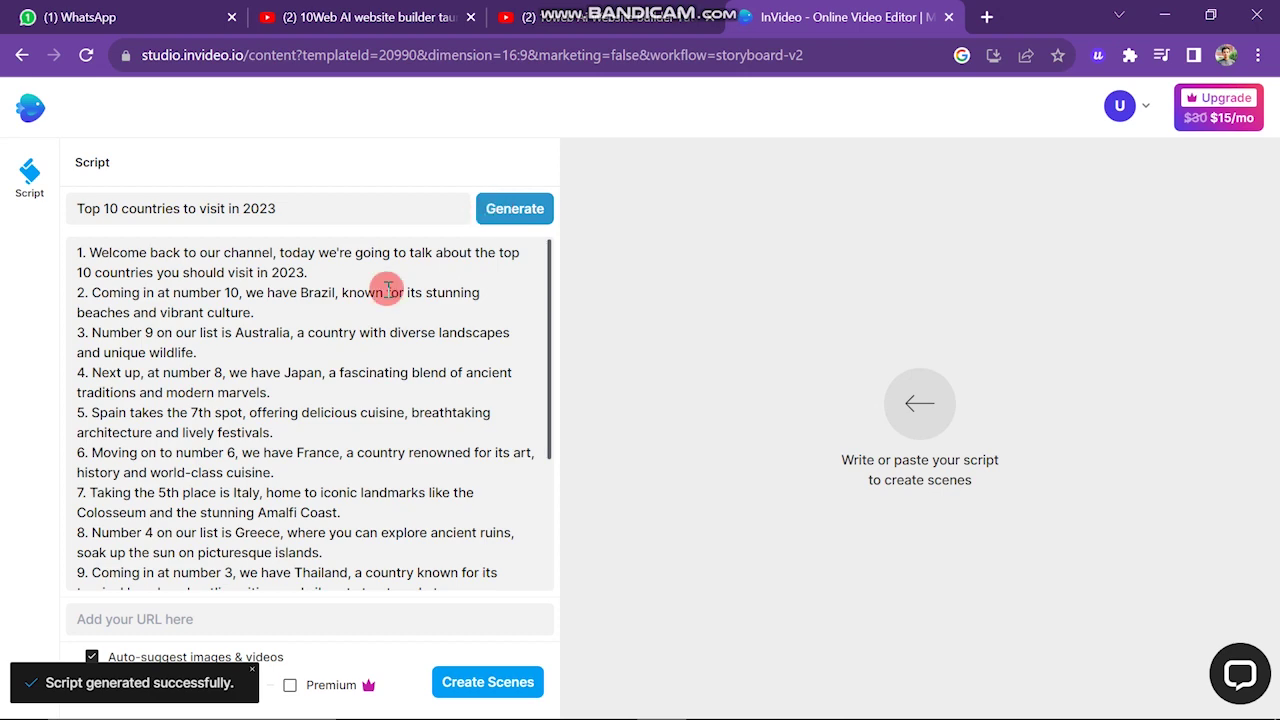
Review the generated script, replace Brazil with "pakistan" in line 2 and create the scenes with free auto-suggested images and videos
scroll(249, 452, "down", 3)
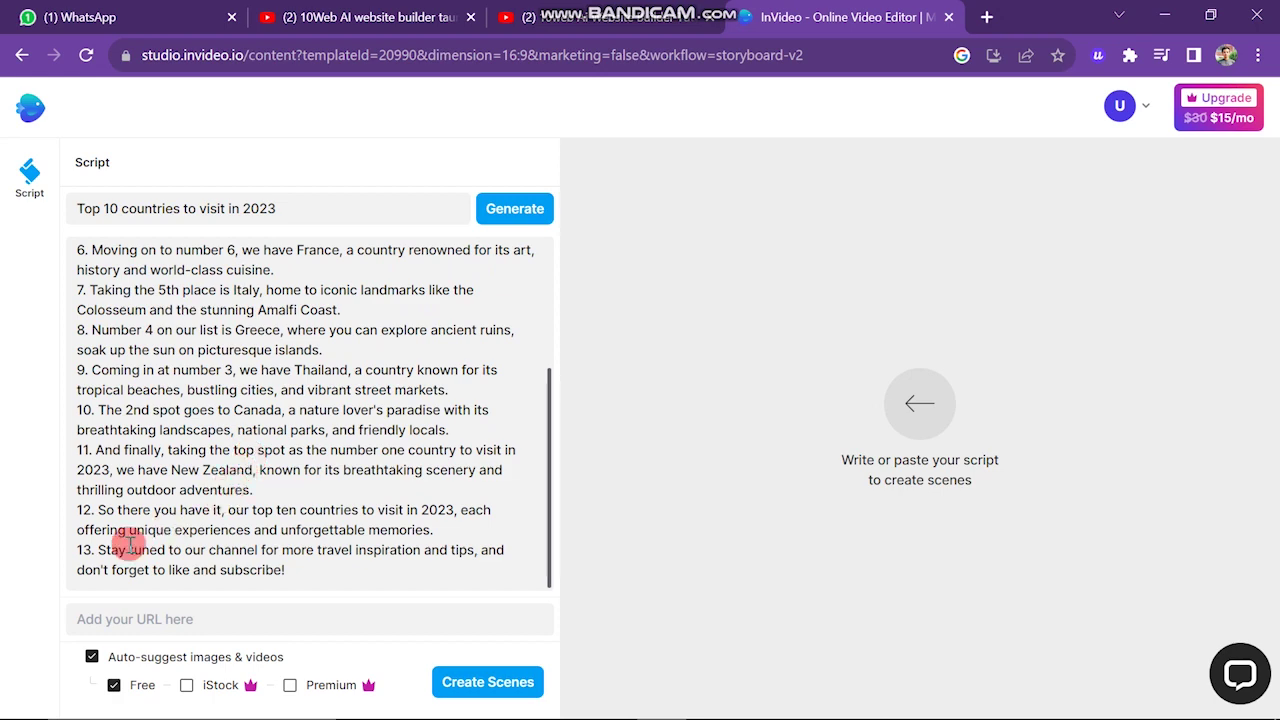
scroll(249, 445, "up", 2)
scroll(249, 443, "up", 1)
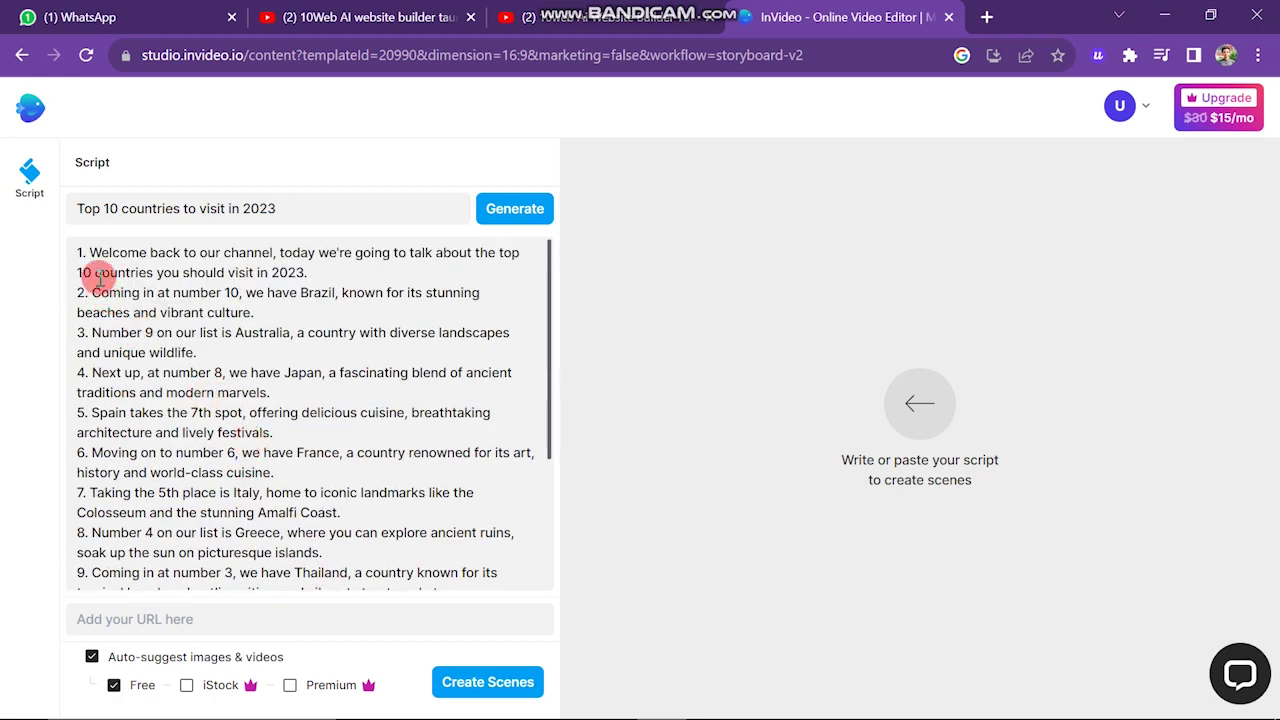
left_click_drag(89, 252, 516, 261)
left_click(516, 261)
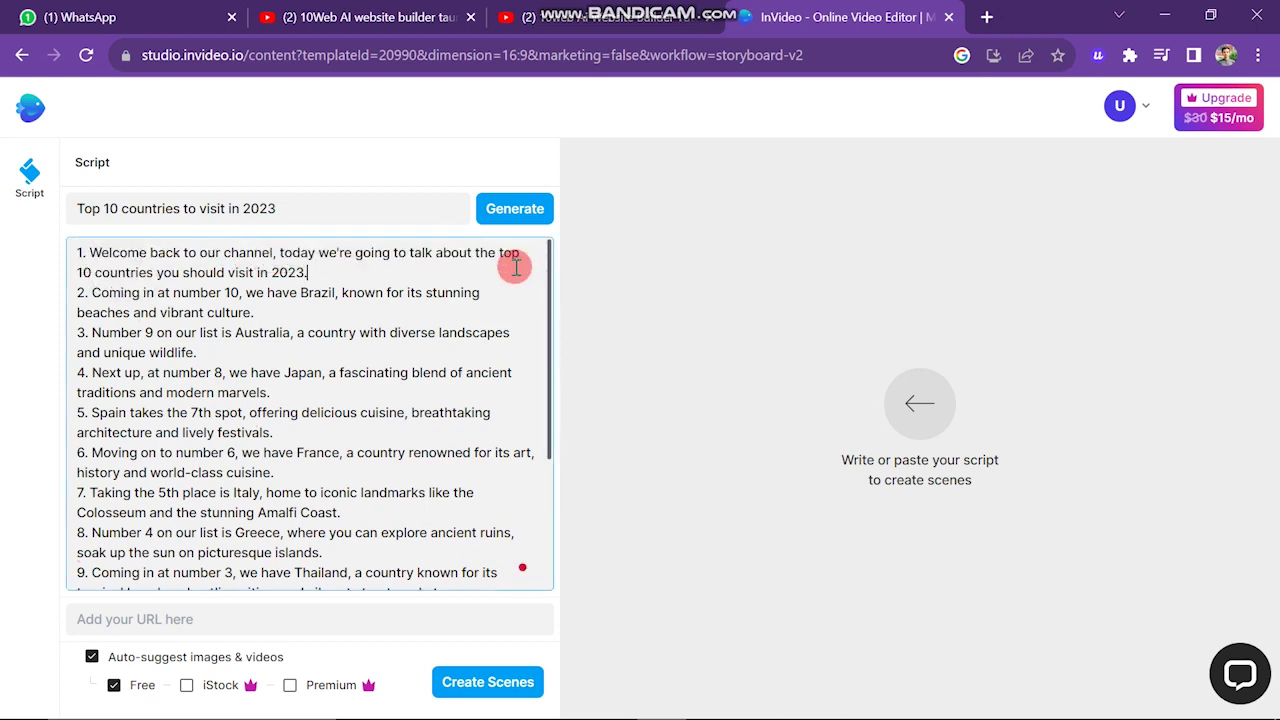
scroll(323, 500, "down", 3)
left_click_drag(259, 646, 505, 692)
left_click(505, 690)
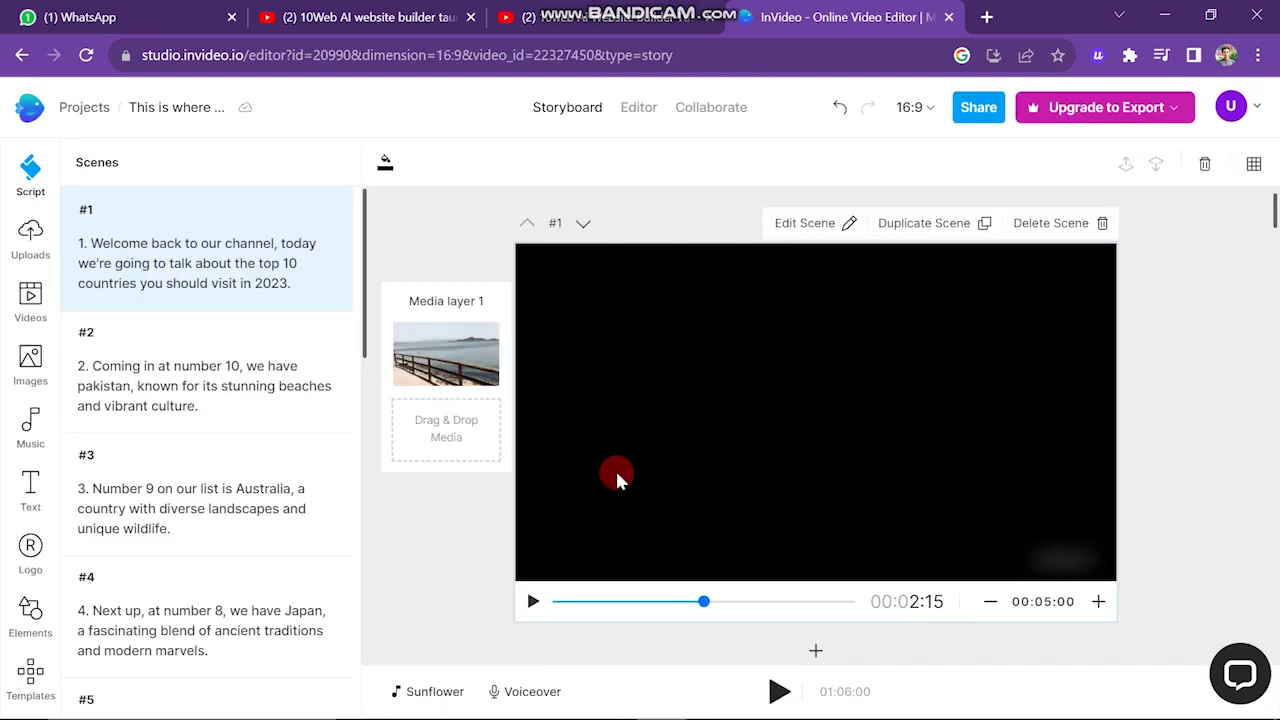
Play the storyboard's first scene and examine the text of its opening scenes
left_click(533, 601)
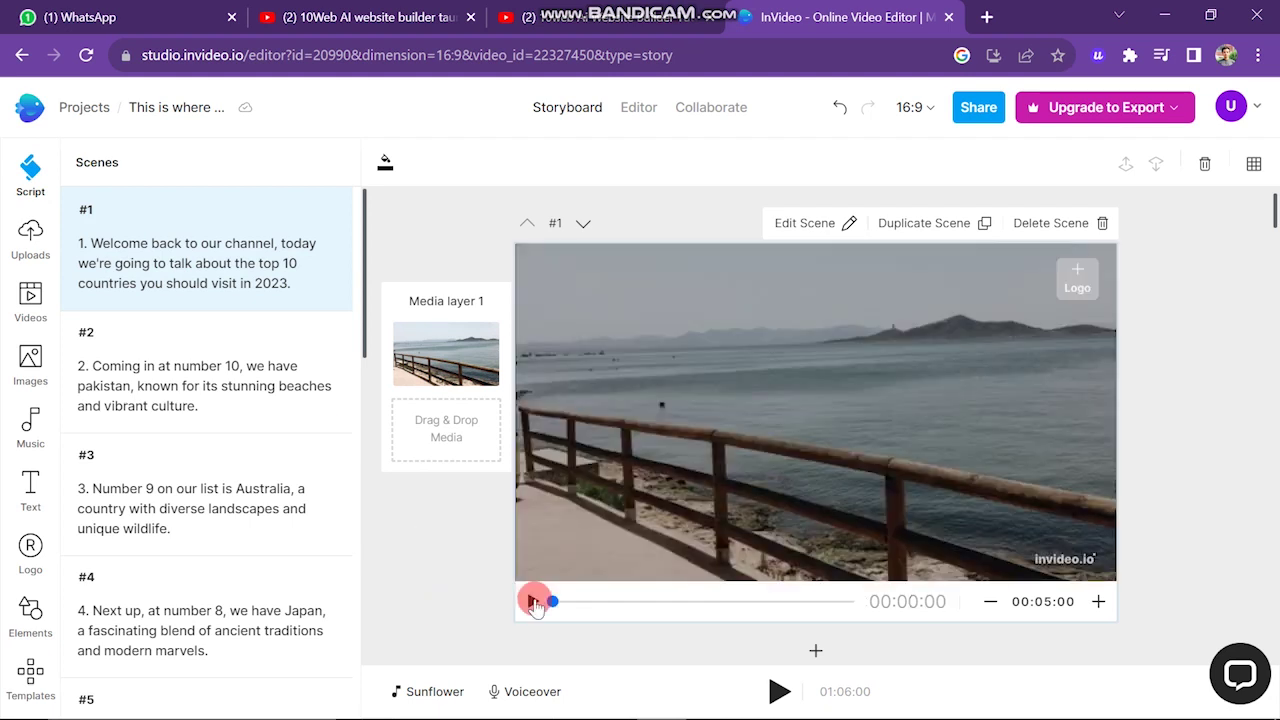
left_click(533, 601)
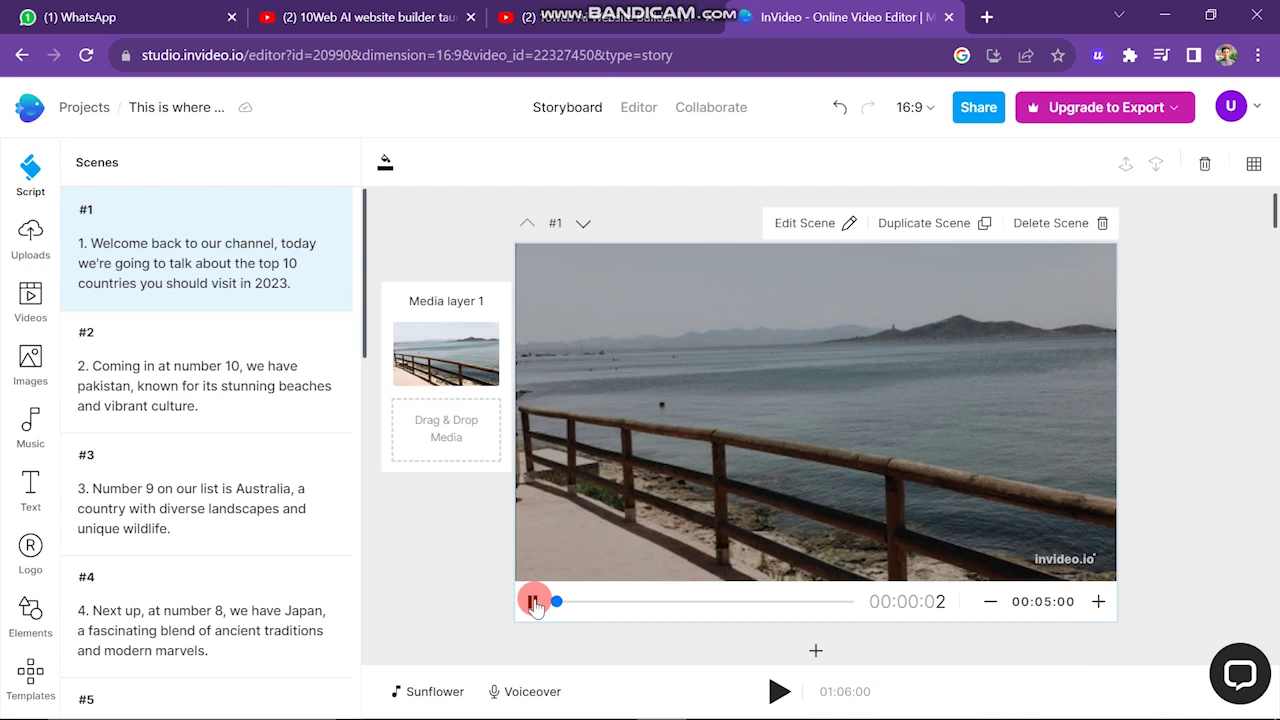
left_click(533, 601)
left_click(651, 355)
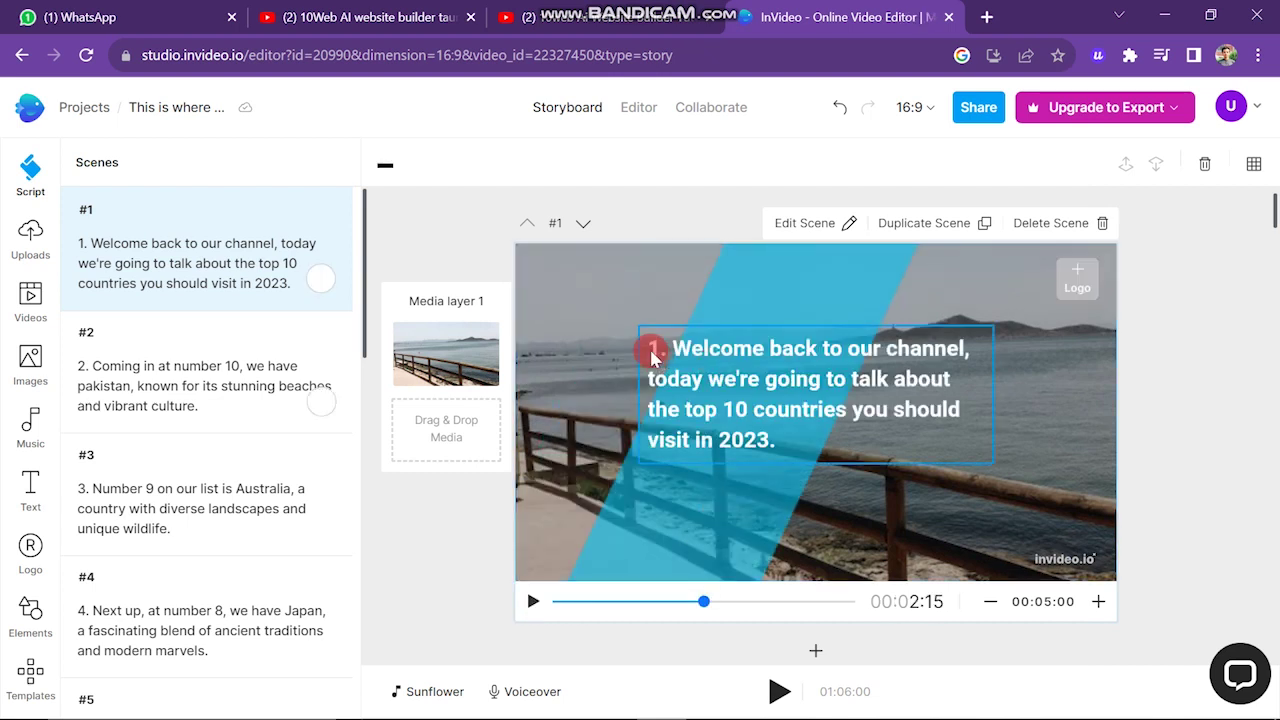
left_click(670, 360)
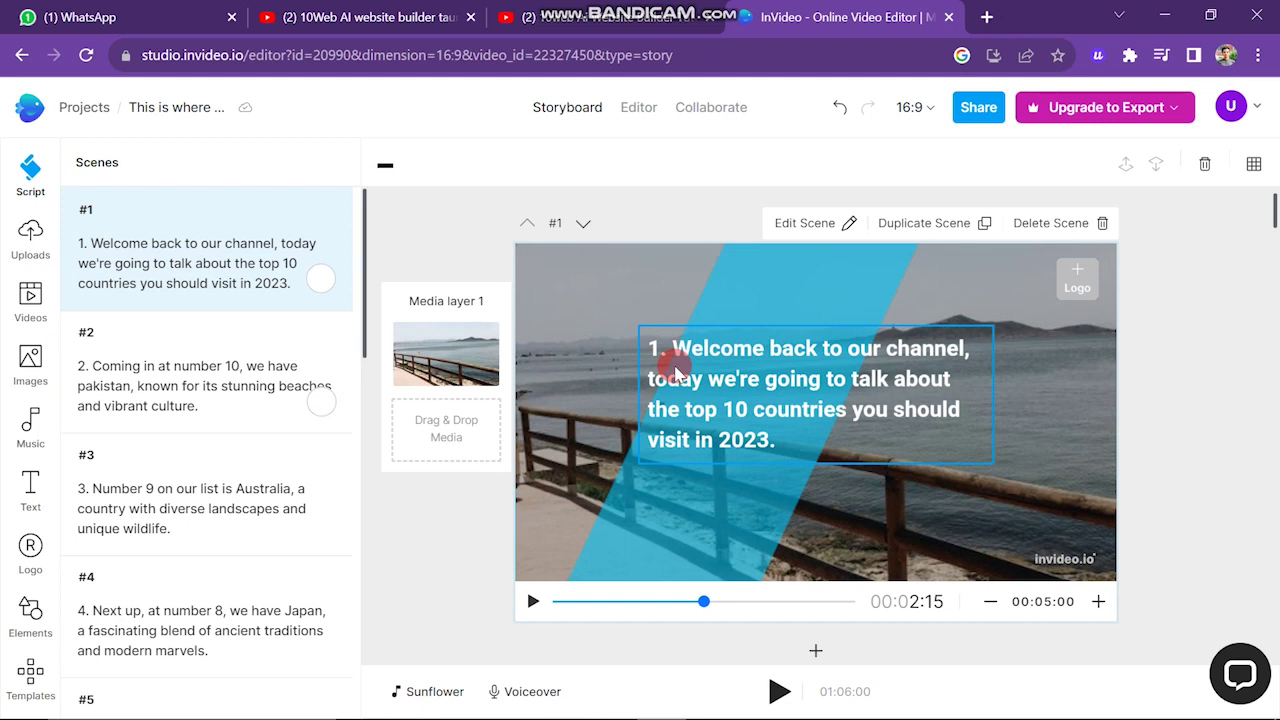
key("Delete")
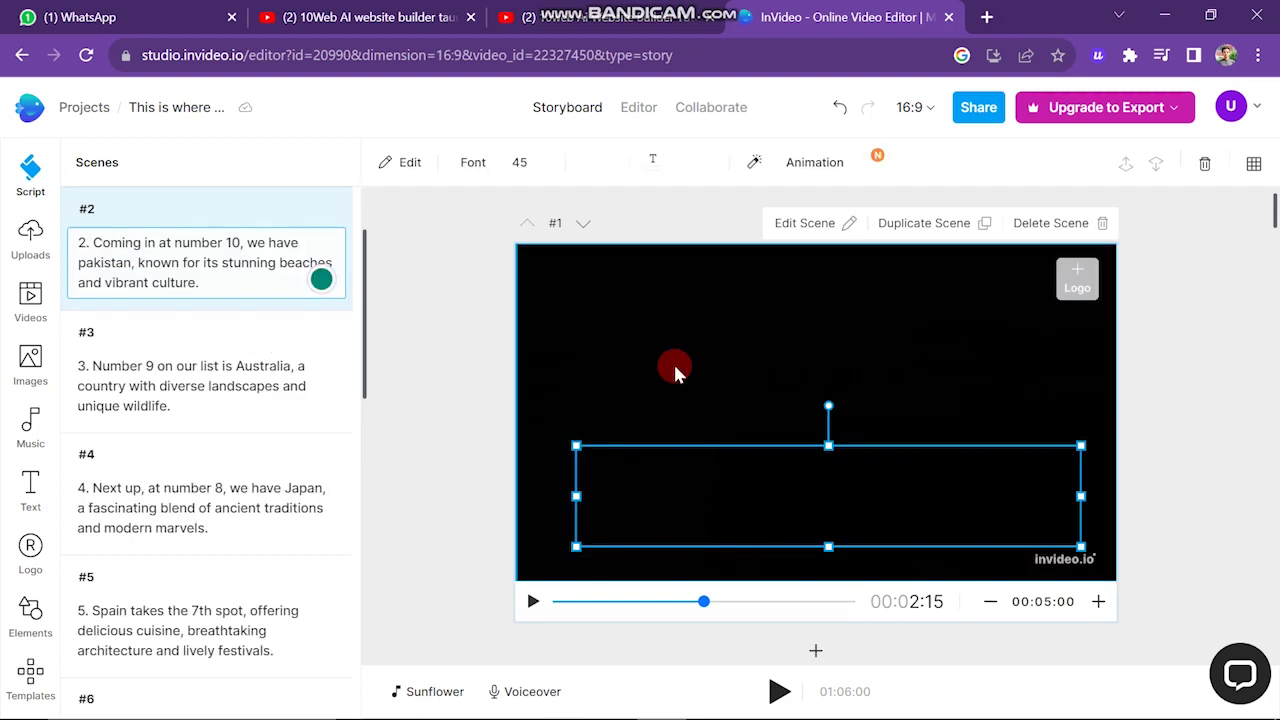
Set the primary colour of the "3. Number 9 on our list is Australia" text to #E34545
left_click(781, 461)
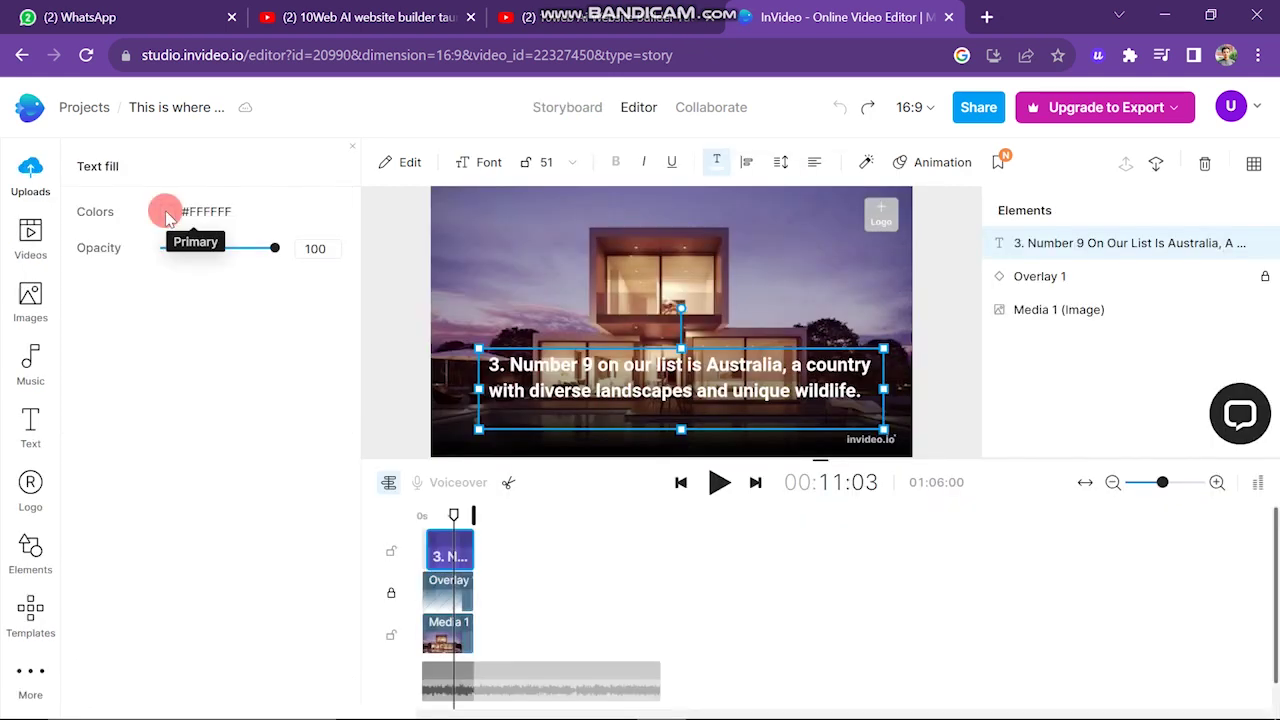
left_click(165, 209)
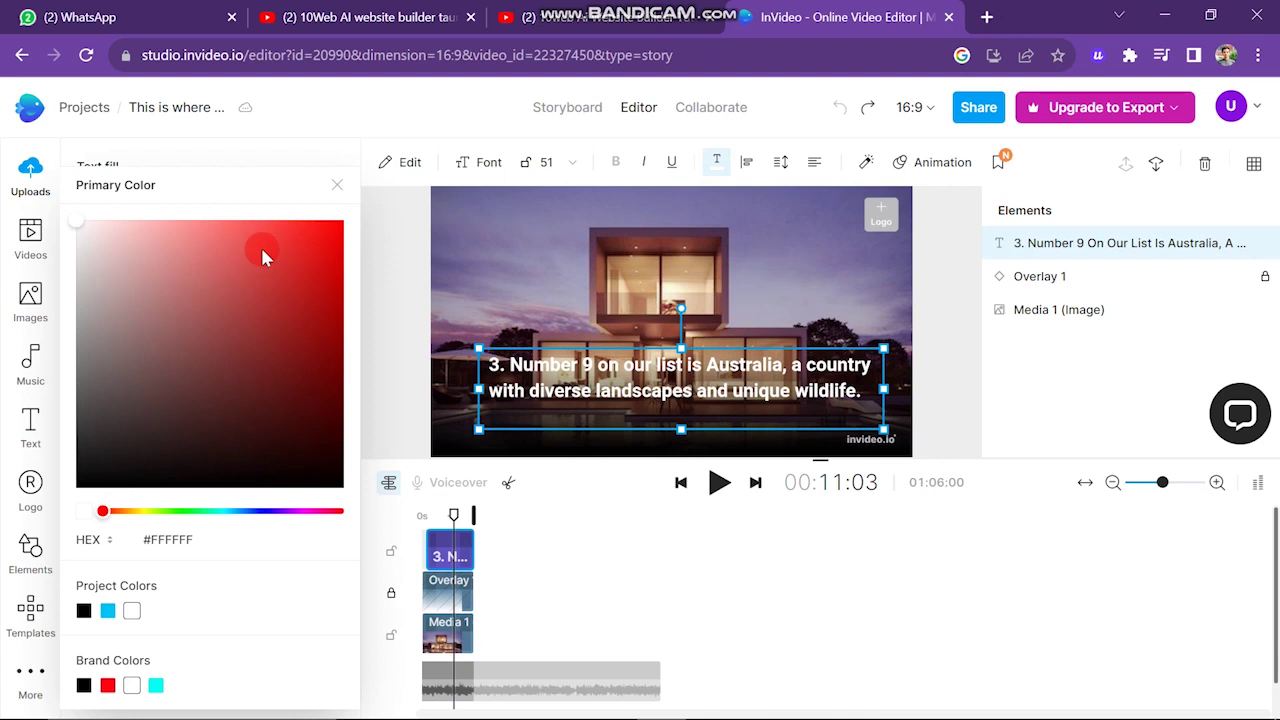
left_click(262, 250)
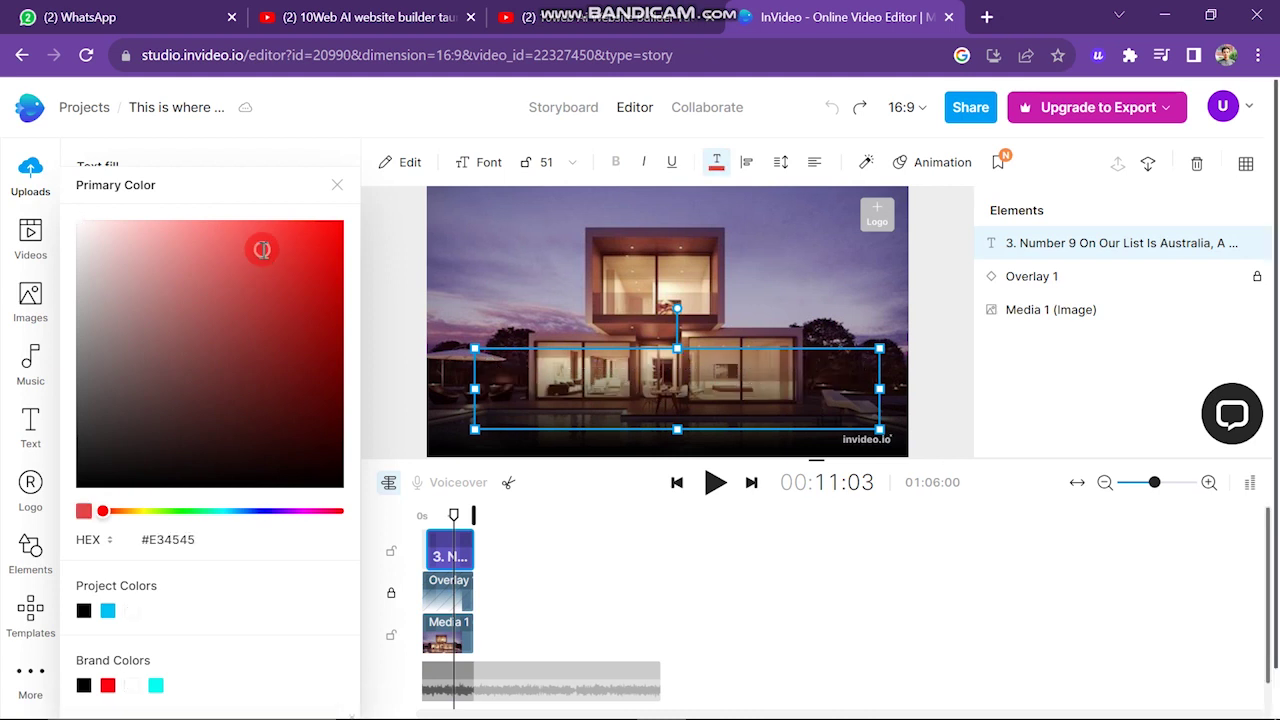
key("Escape")
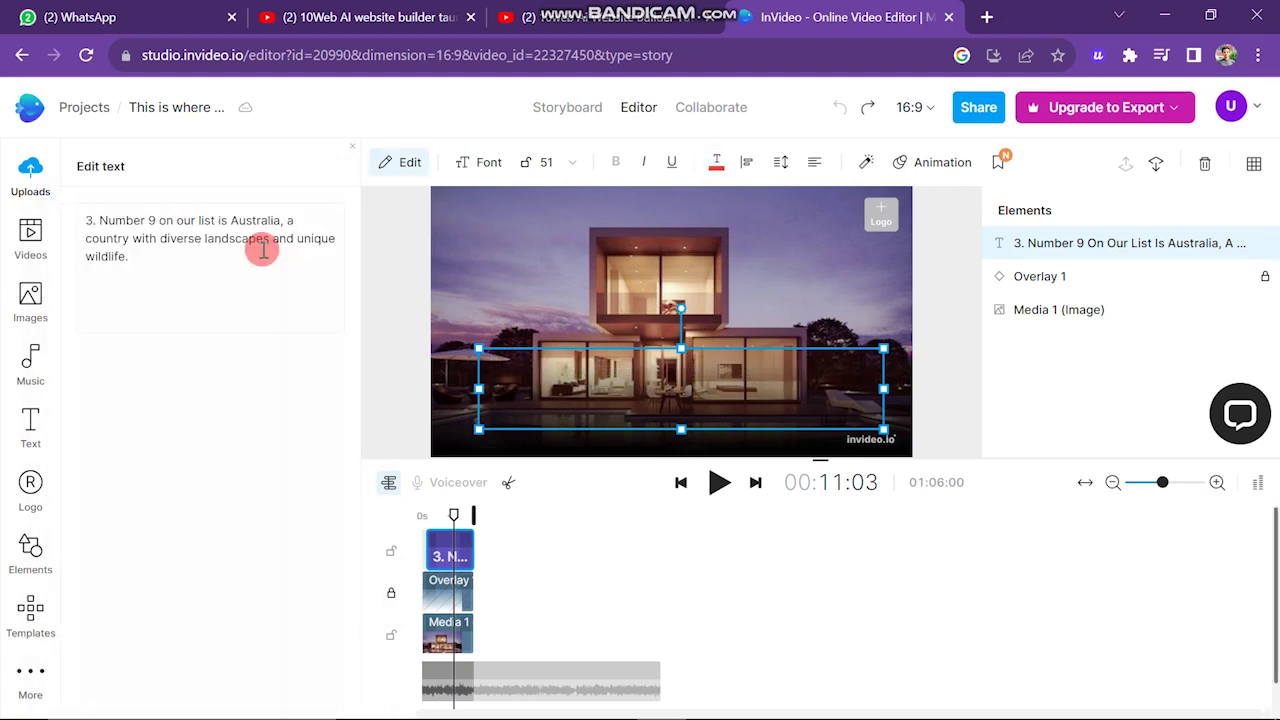